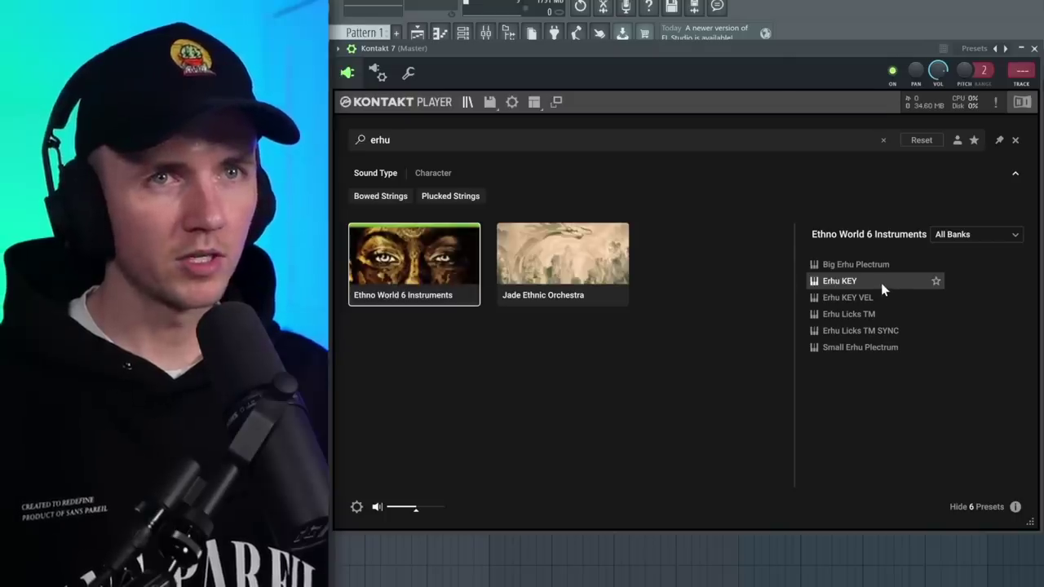
- Load the Erhu KEY preset from the Ethno World 6 Instruments list into Kontakt Player
double_click(881, 283)
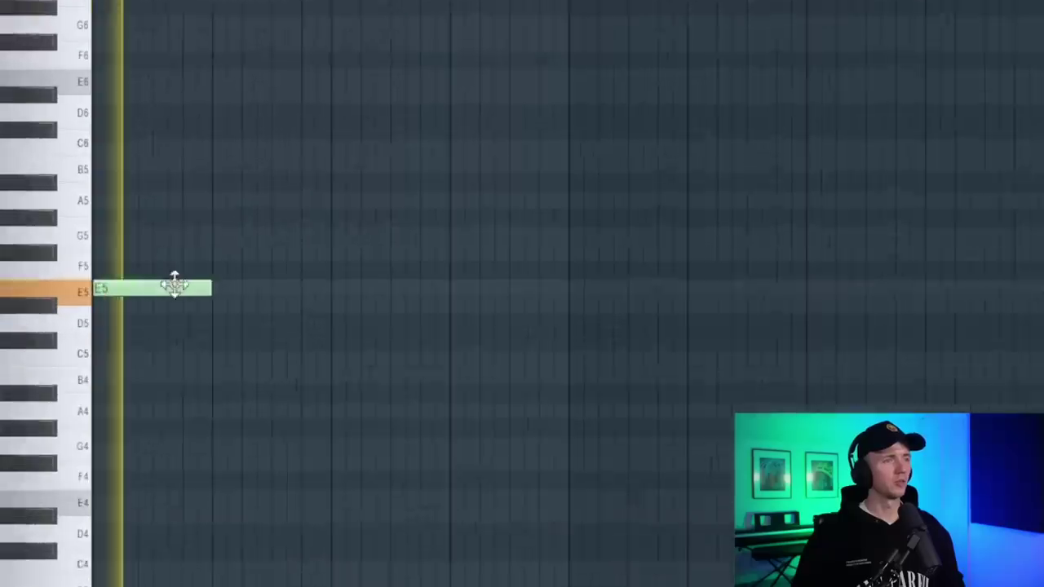
- Place a D#5 melody note, raise the long note to G5 and shorten it, then audition the melody
drag(167, 316, 203, 322)
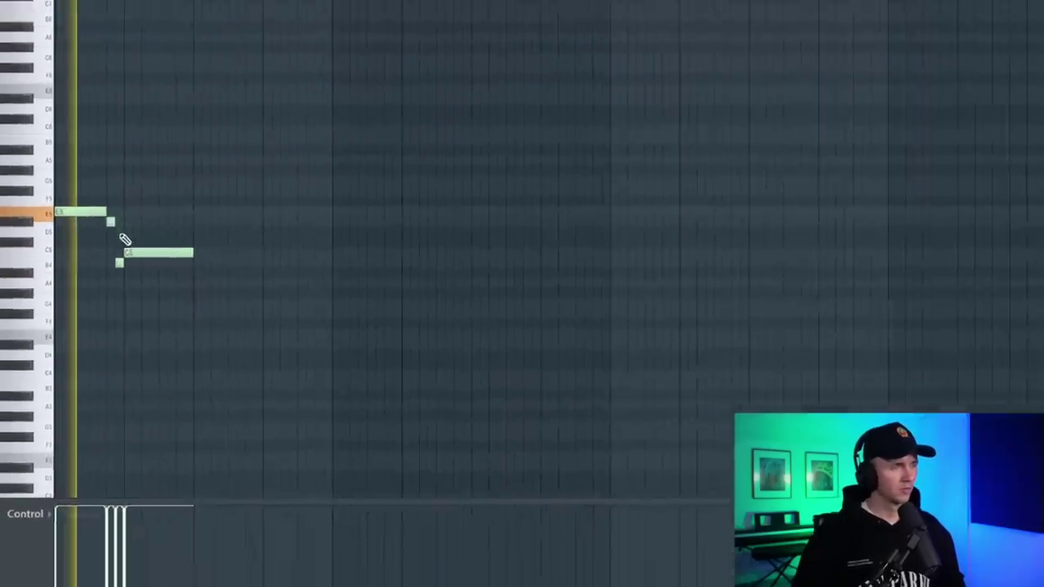
scroll(74, 273, up, 3)
scroll(76, 275, down, 2)
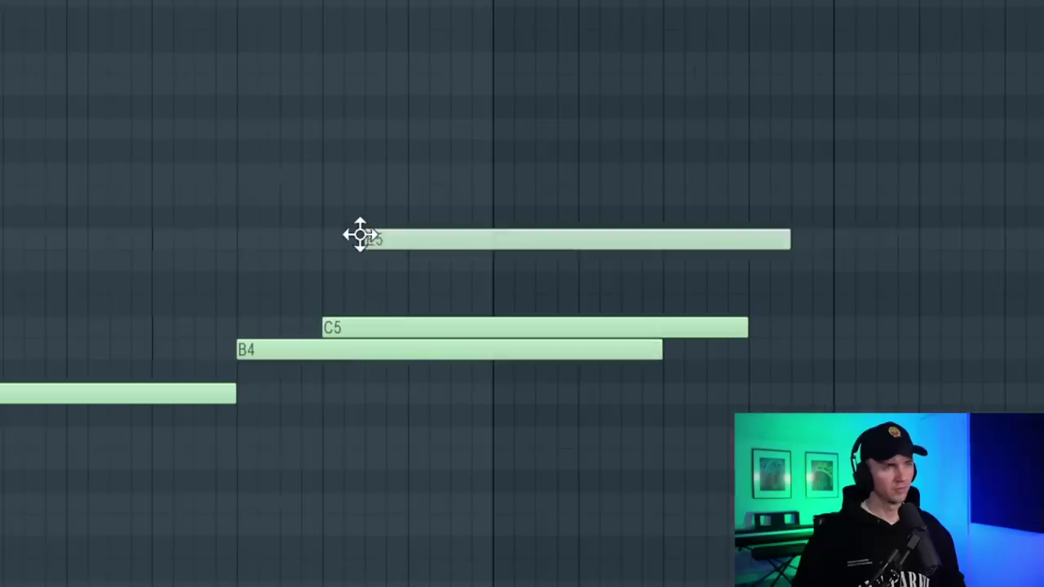
drag(356, 233, 401, 163)
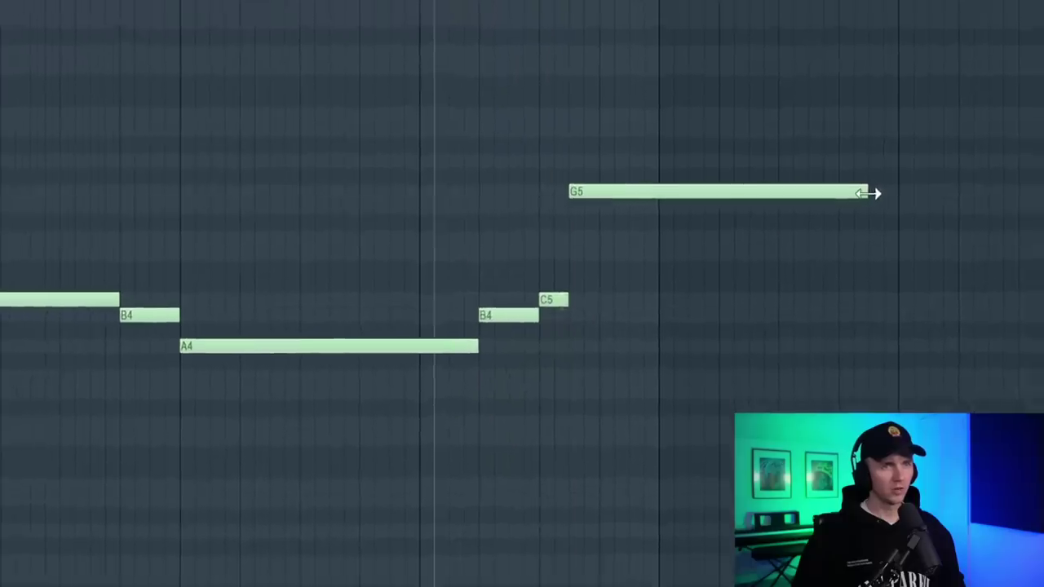
drag(868, 194, 656, 193)
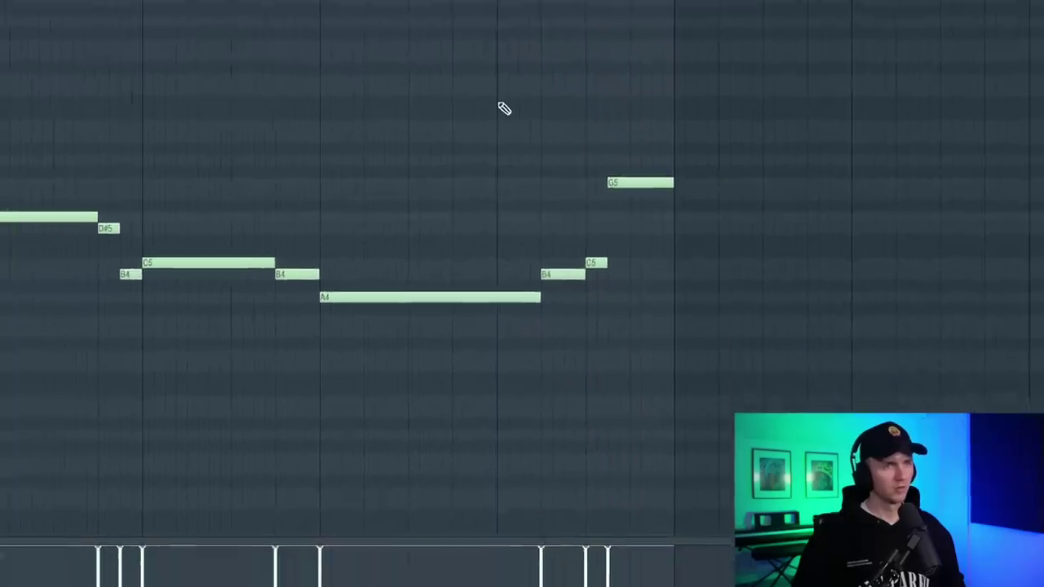
key(space)
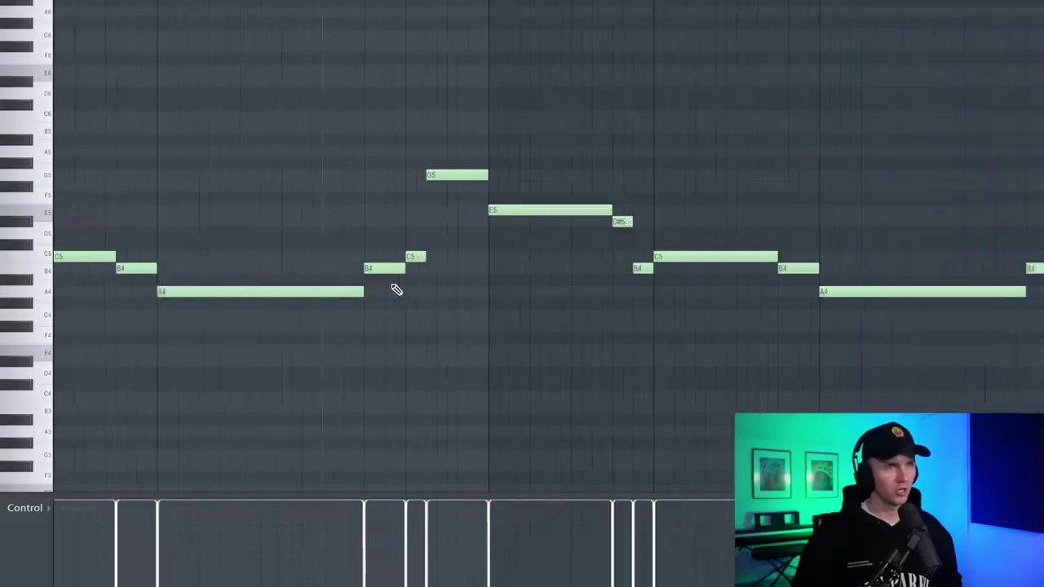
- Lengthen the short C5 note and add a D#5 note ending right at E5
scroll(397, 289, up, 2)
drag(429, 257, 478, 257)
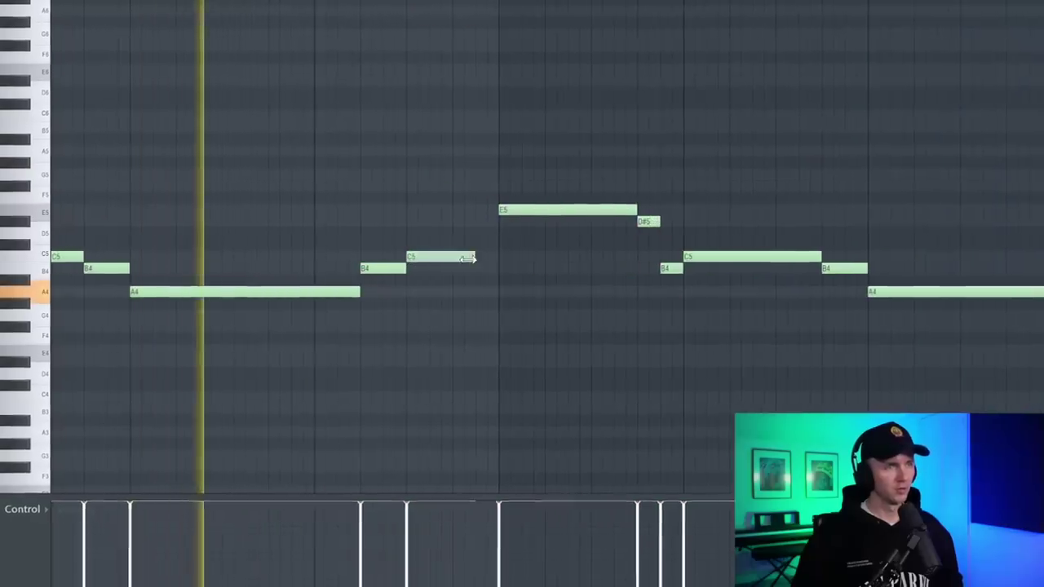
scroll(450, 275, down, 3)
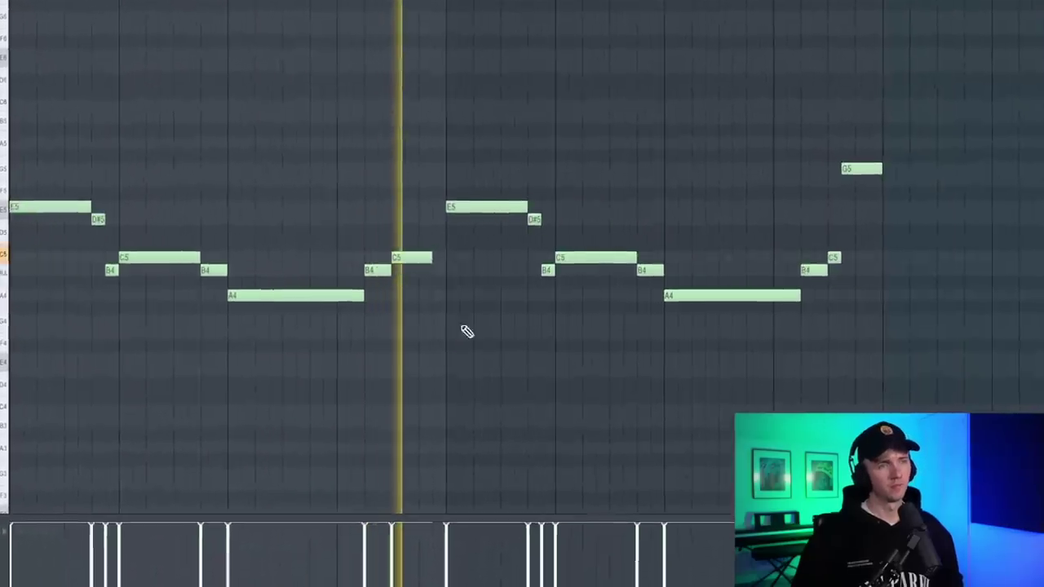
click(447, 220)
drag(464, 220, 440, 217)
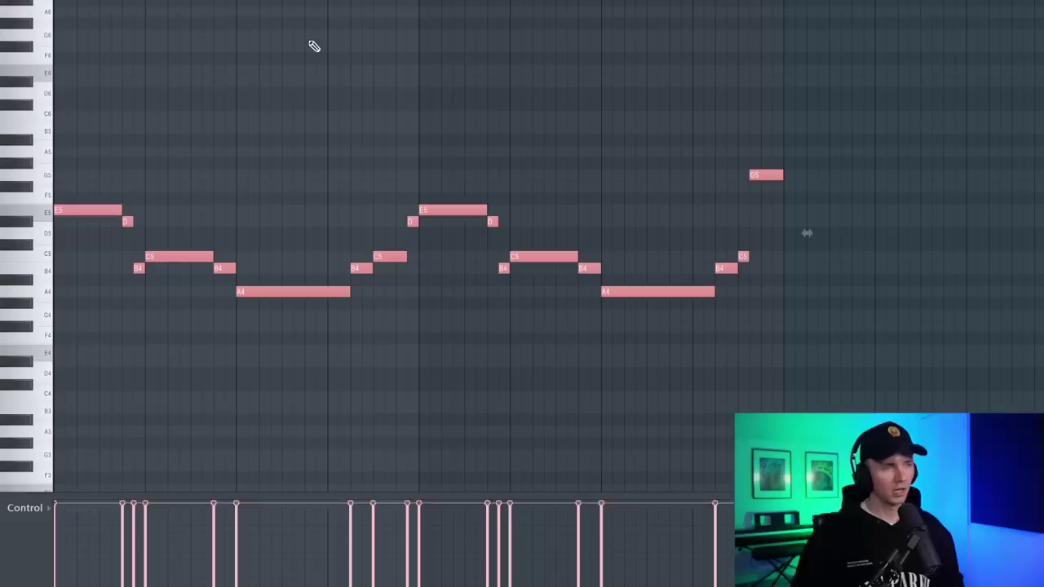
- Randomize the erhu notes' velocities with the Randomize VEL knob and play back the result
key(alt+r)
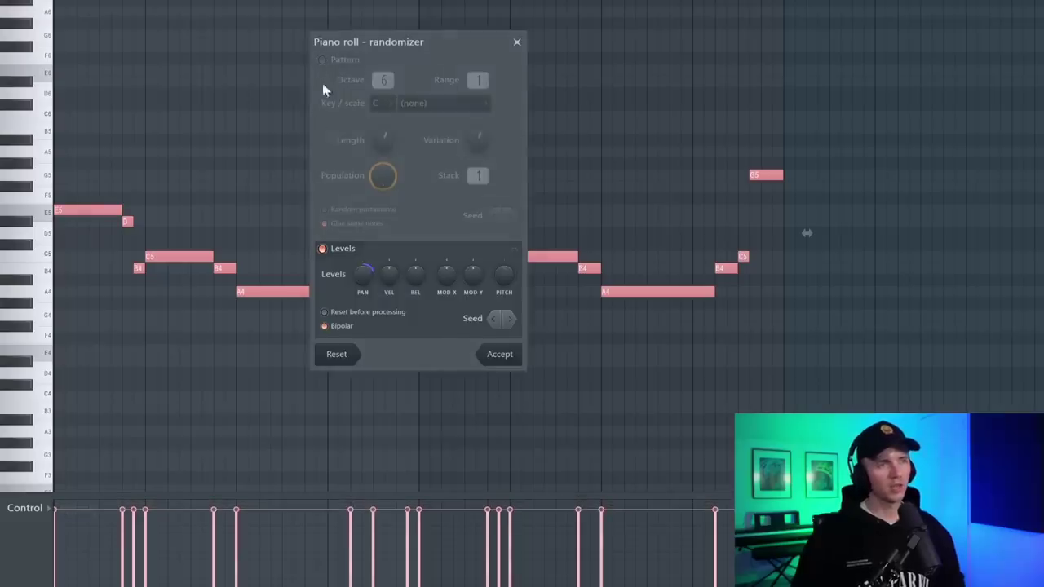
drag(389, 274, 389, 253)
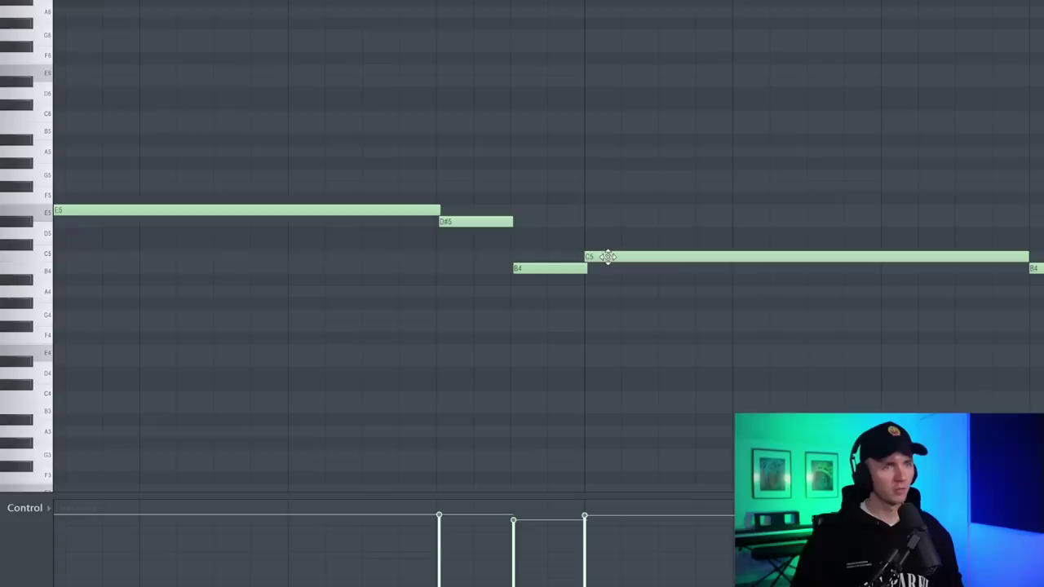
scroll(777, 270, down, 2)
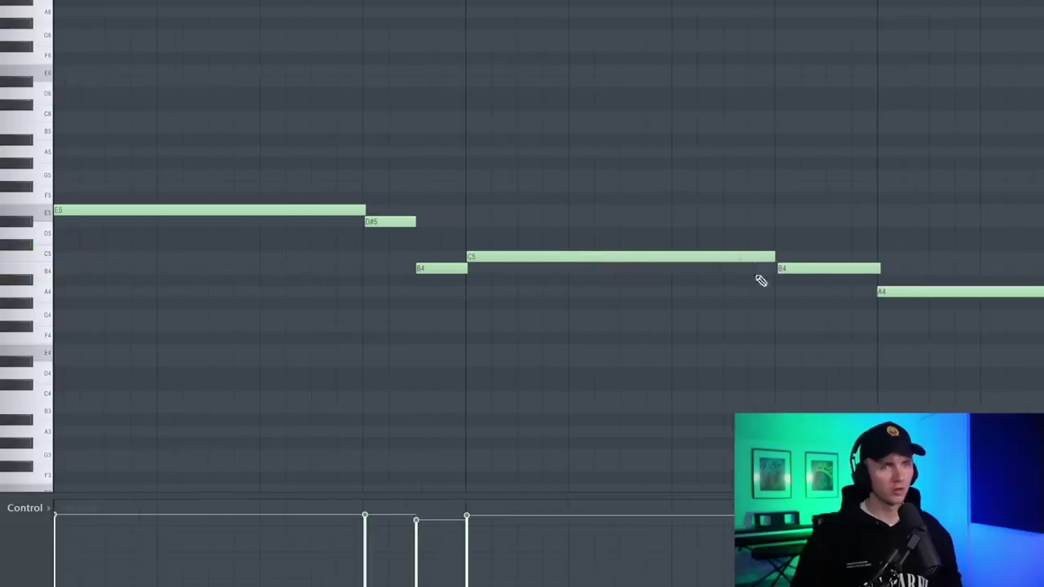
key(space)
scroll(673, 291, down, 2)
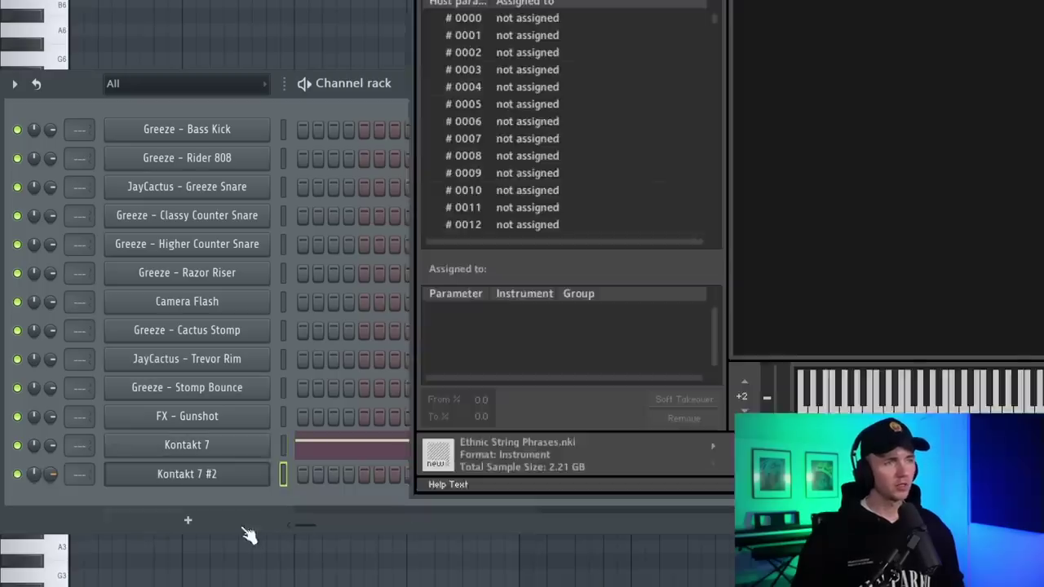
- Clone the Kontakt 7 channel, select both A4 notes and move a note down onto E5
click(283, 445)
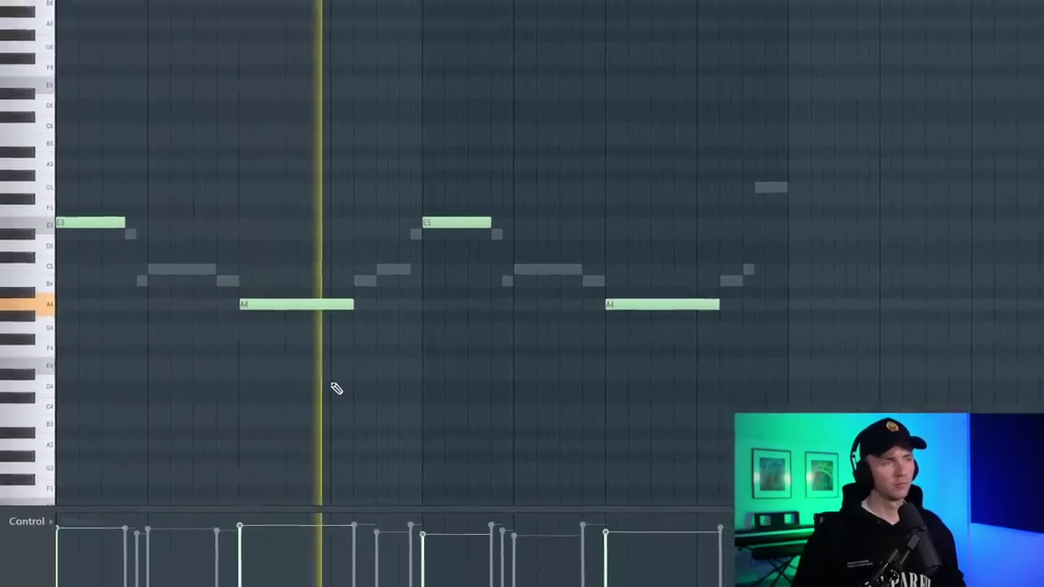
key(space)
drag(746, 294, 289, 325)
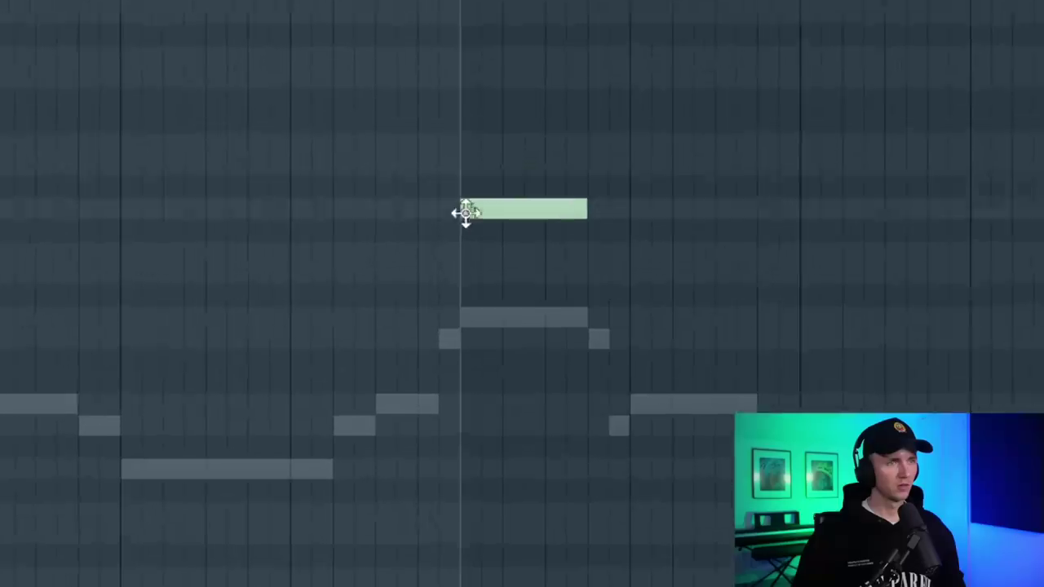
drag(462, 215, 470, 259)
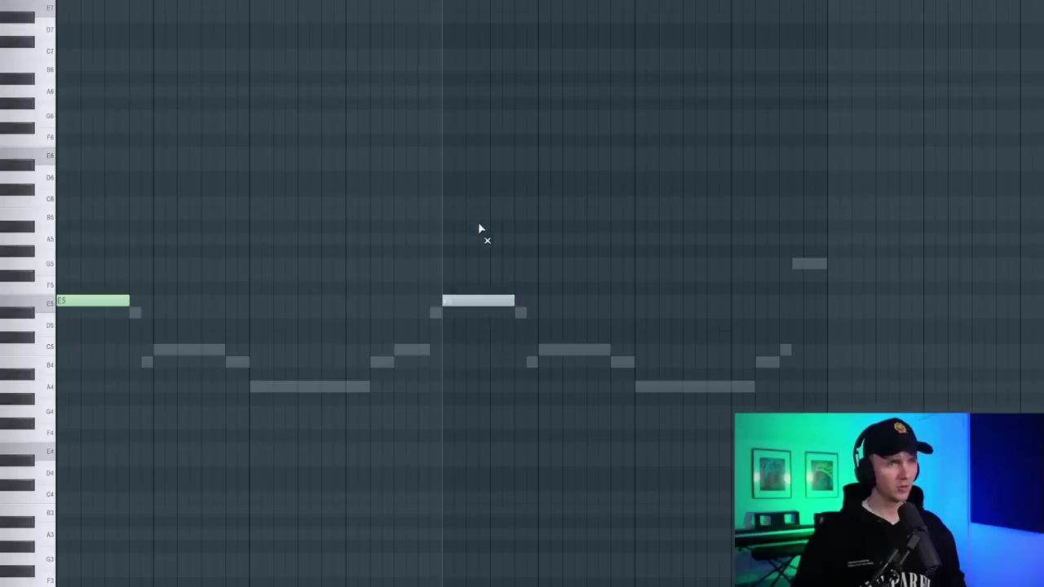
- Audition the new part and lengthen its middle E5 note slightly
key(space)
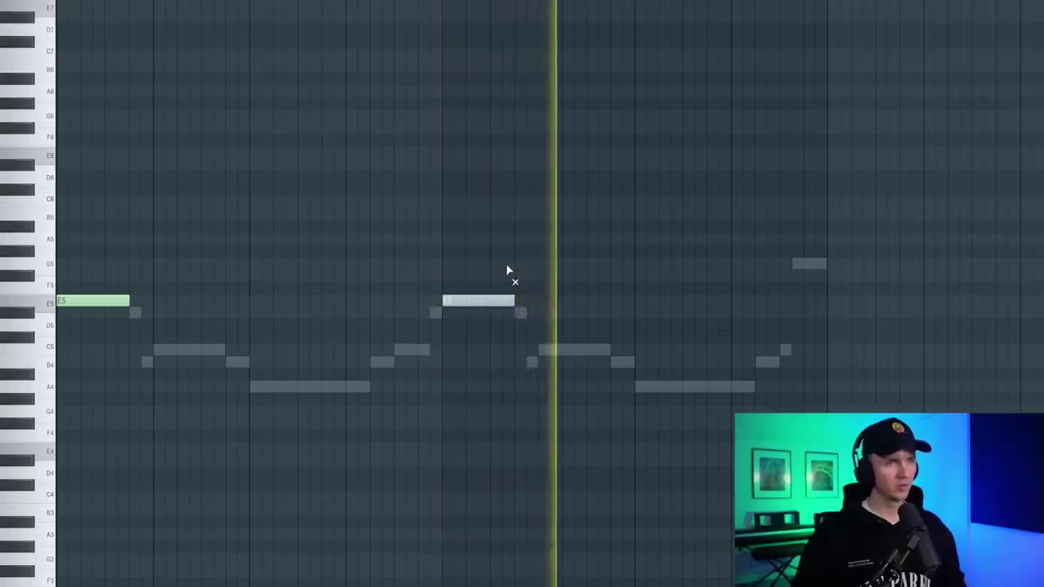
key(space)
drag(513, 300, 537, 301)
key(space)
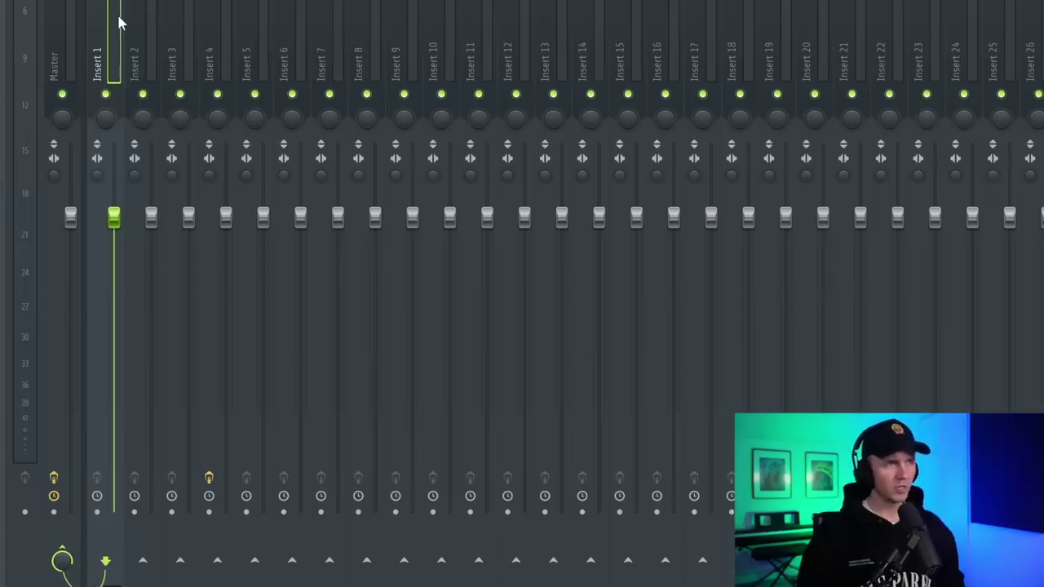
- Name the first mixer insert Kontakt 7
key(ctrl+l)
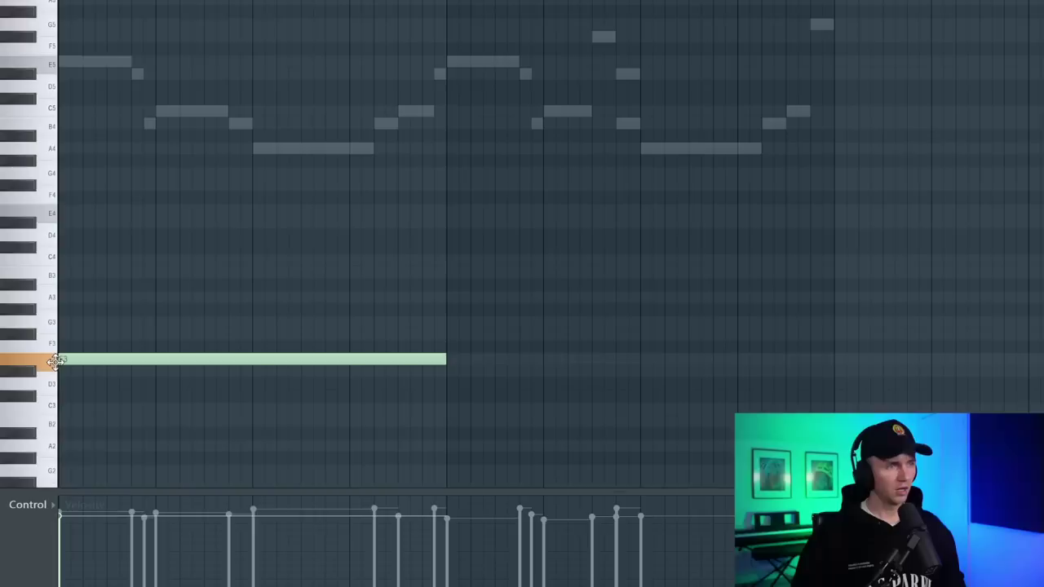
- Add a second four-bar E3 note and drop a long note from E5 to A#4
click(493, 359)
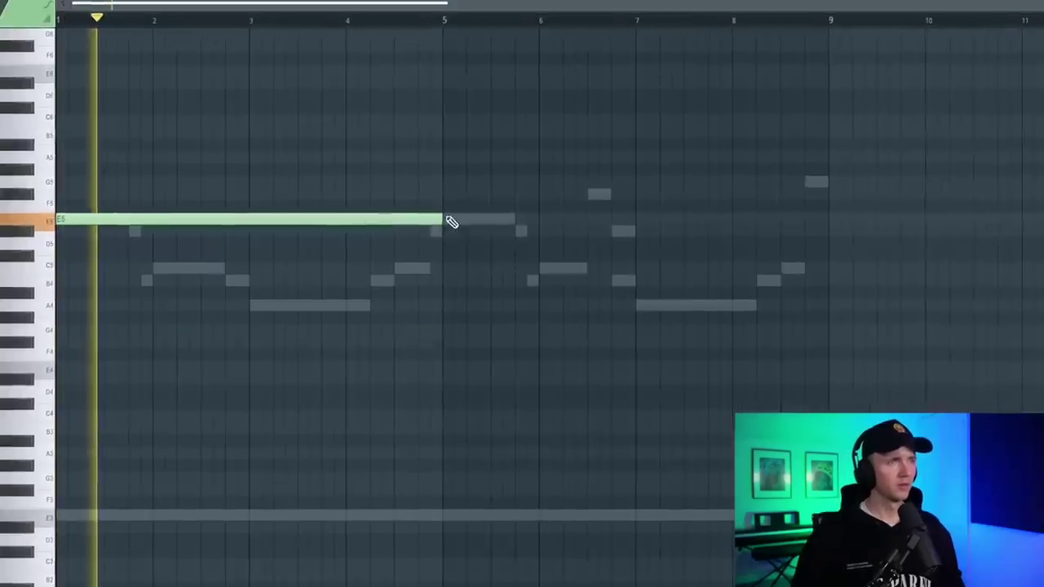
drag(438, 214, 420, 367)
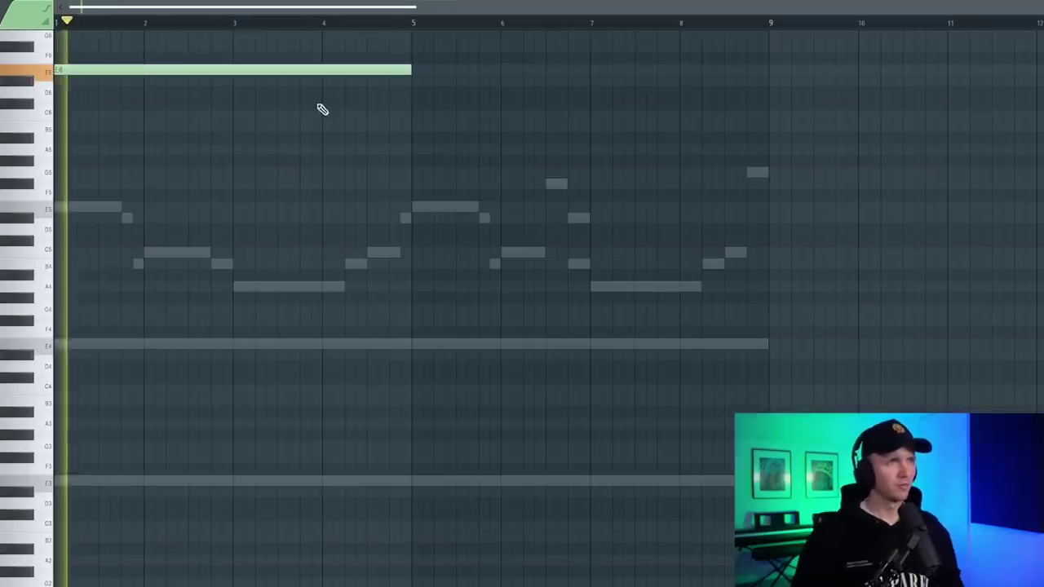
key(F6)
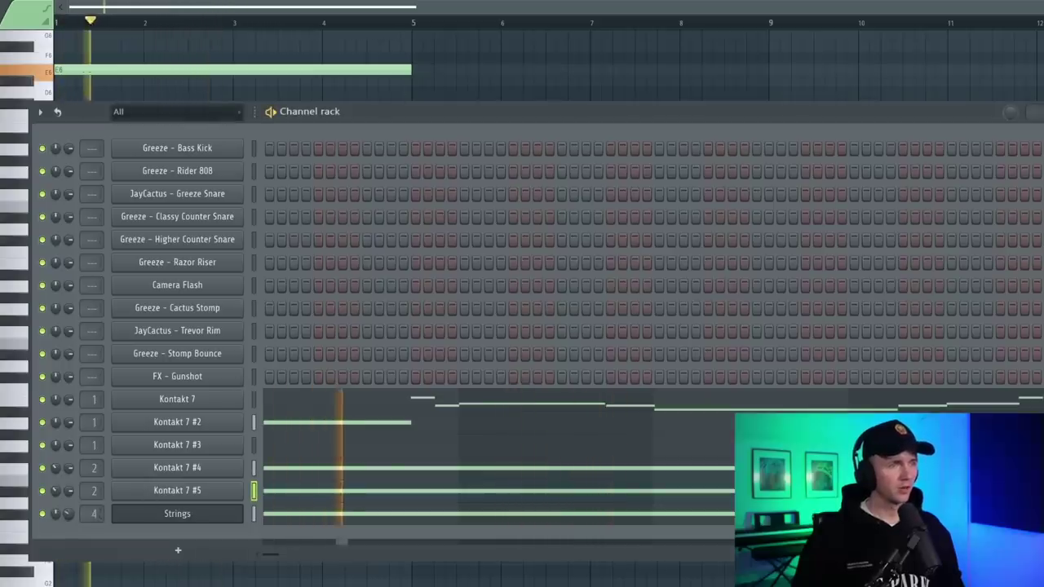
- Hide the channel rack and enable the Kontakt 7 and inserts 9–13 mixer tracks
key(F6)
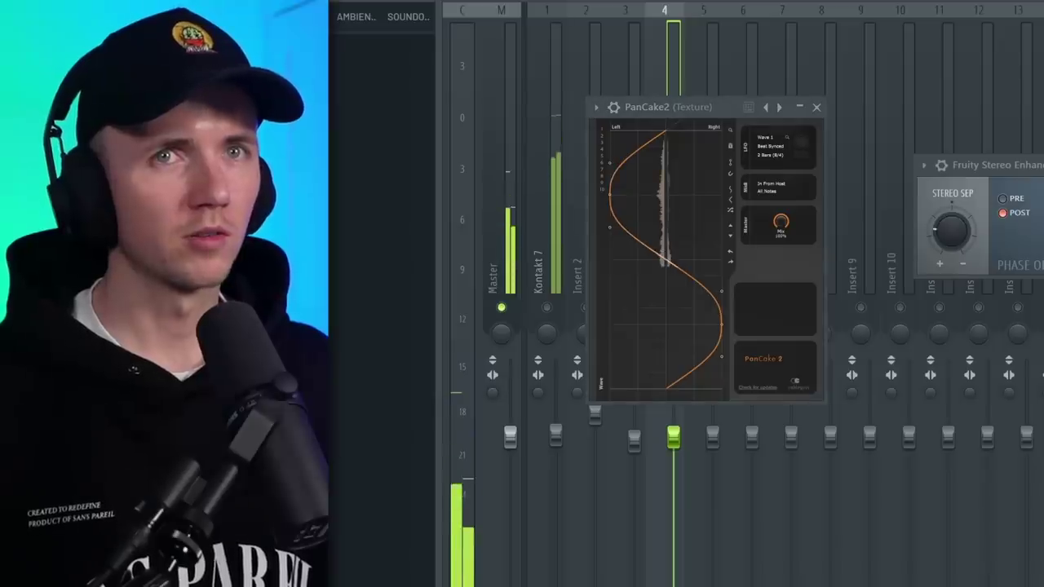
click(546, 308)
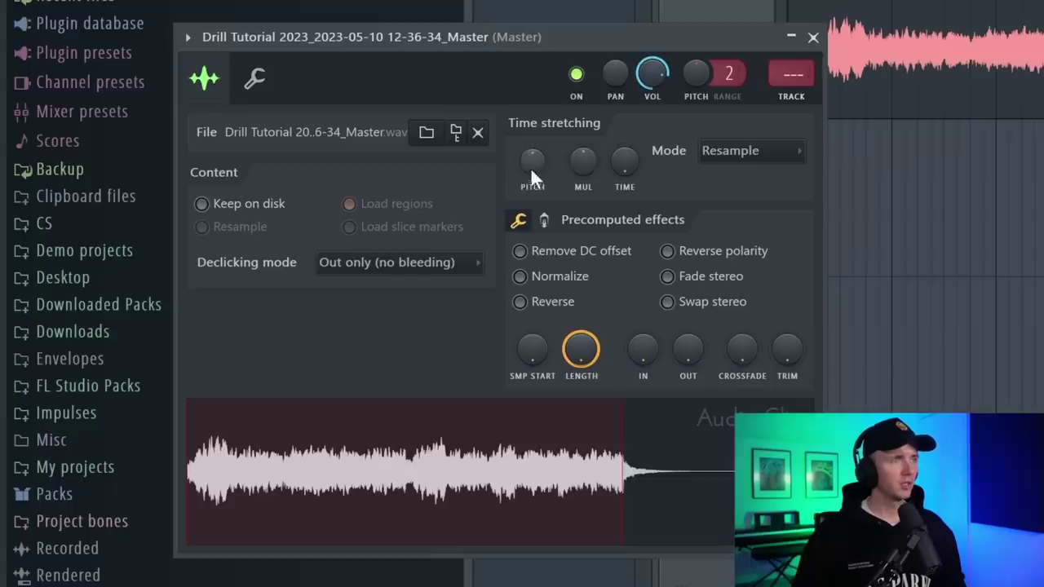
- Close the audio clip settings, check the rendered clip on Track 1, and show the mixer
click(813, 37)
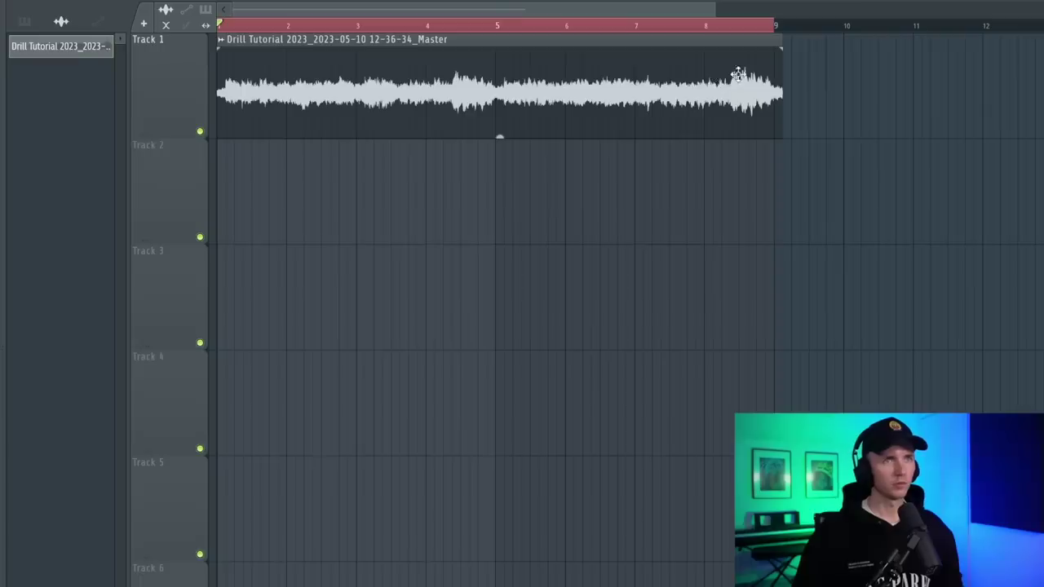
scroll(741, 74, up, 3)
scroll(873, 207, down, 3)
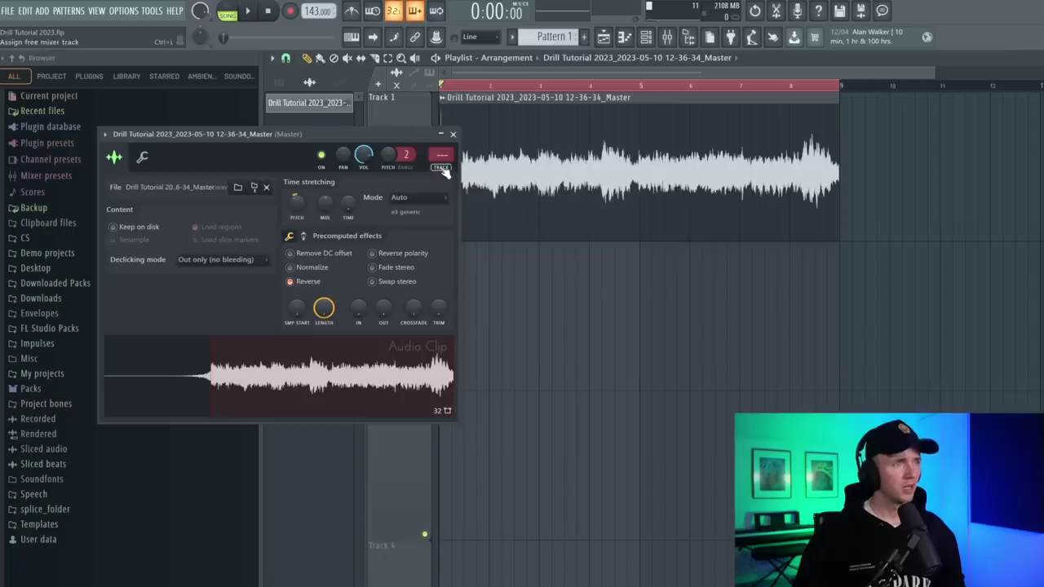
key(F9)
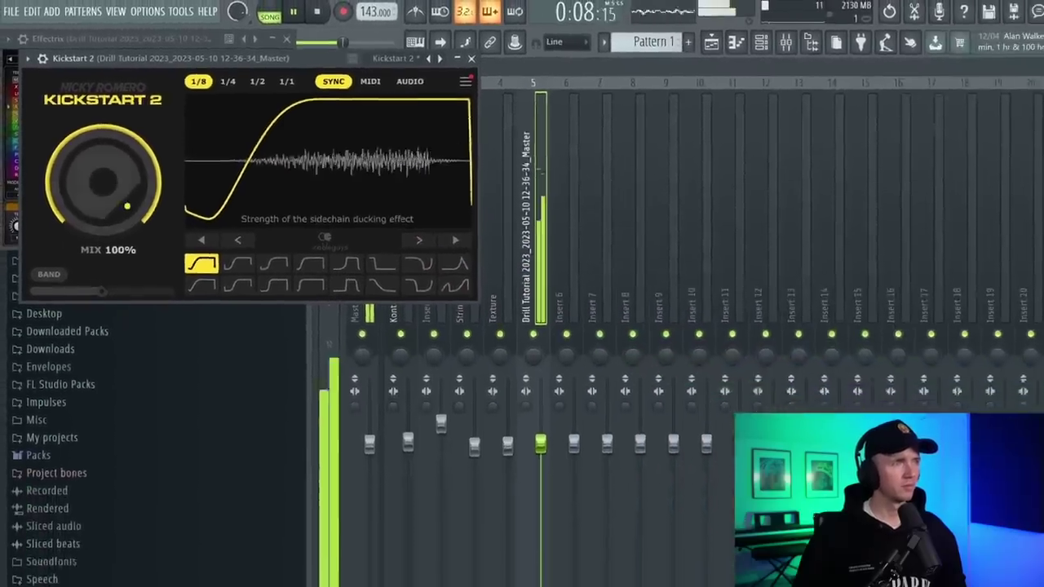
- Turn the Kickstart 2 mix on the rendered loop down from 100%
drag(134, 200, 135, 224)
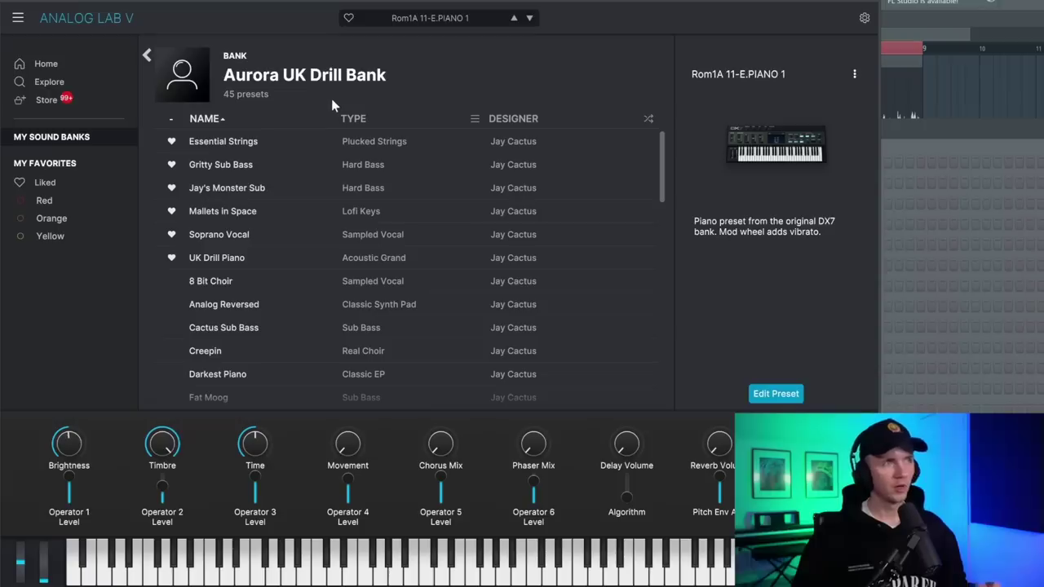
- Load the Gritty Sub Bass preset in Analog Lab V and audition it
click(278, 168)
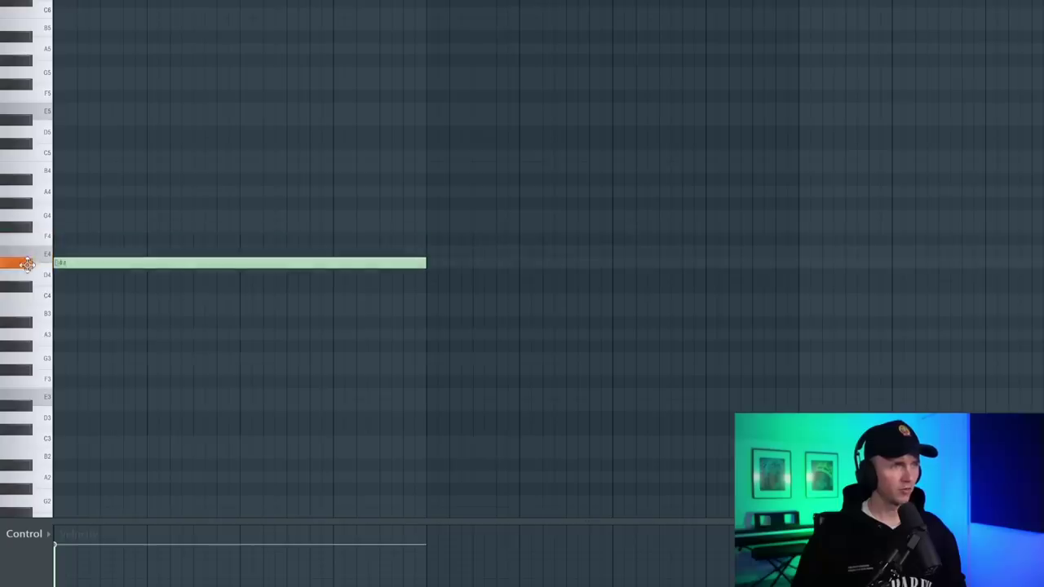
key(space)
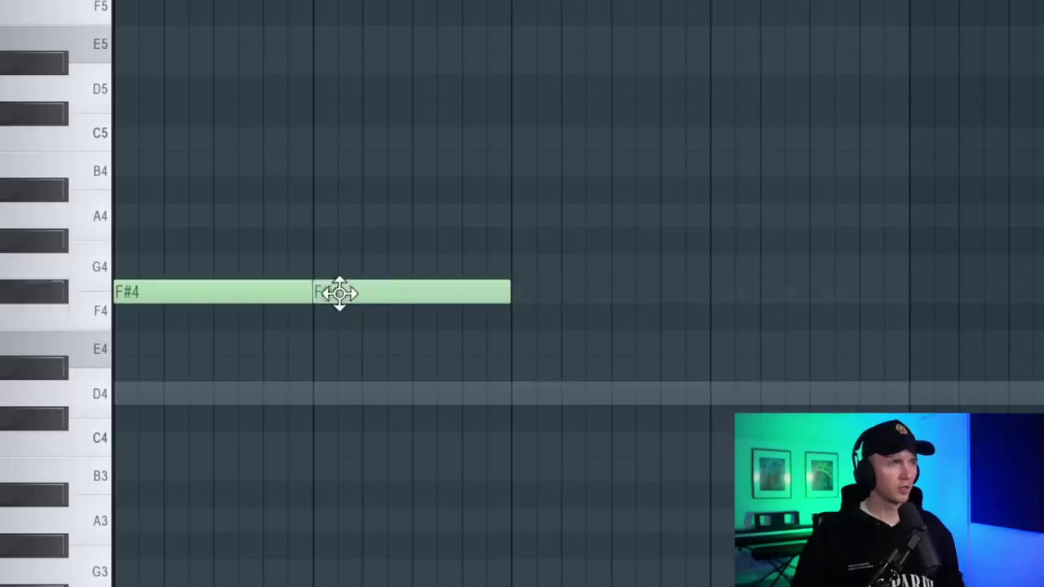
key(space)
- Duplicate the F#4 notes with Ctrl+B, remove the copies, and select all notes
key(ctrl+a)
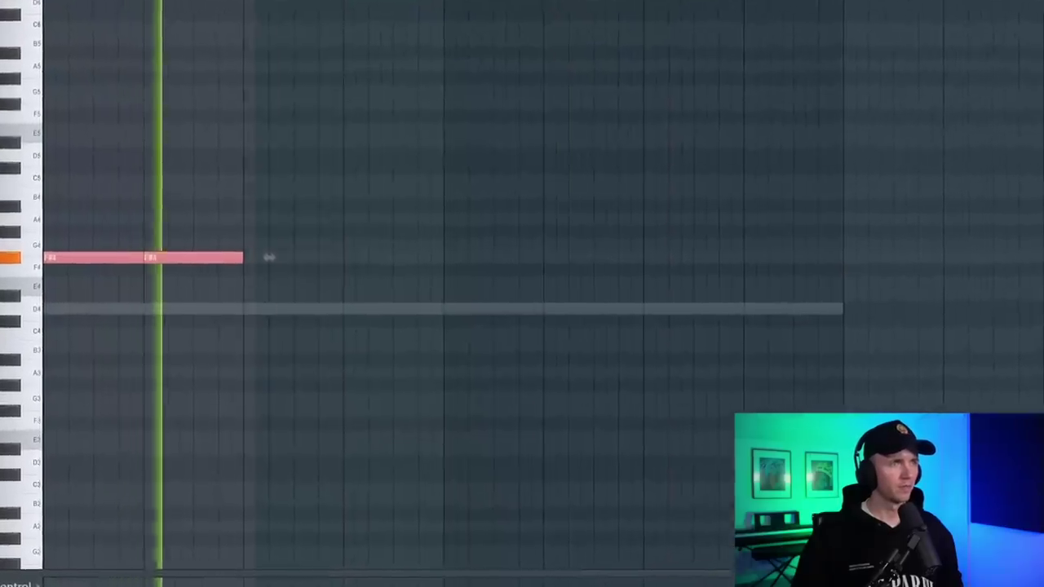
key(ctrl+b)
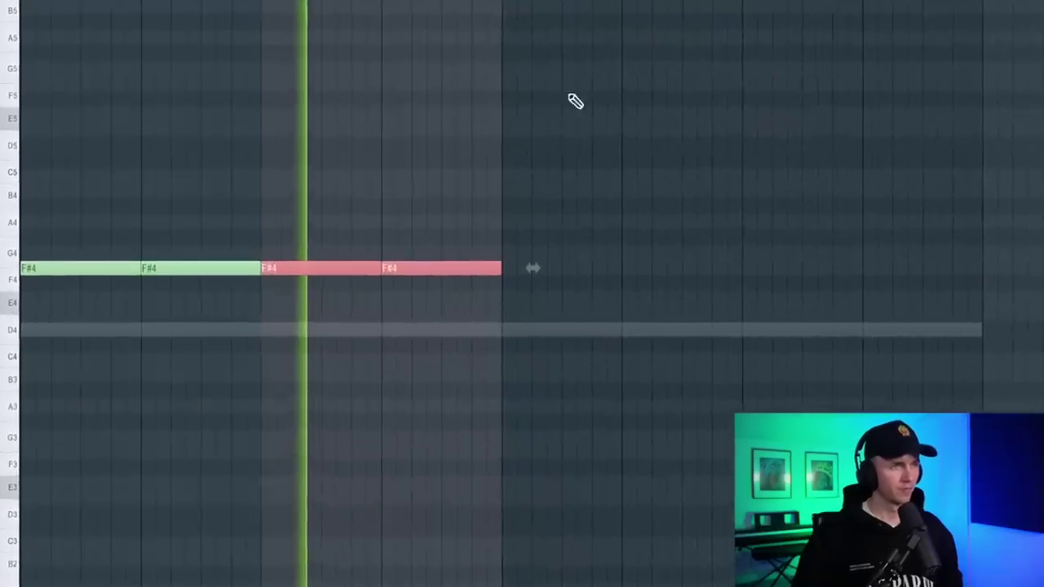
key(Delete)
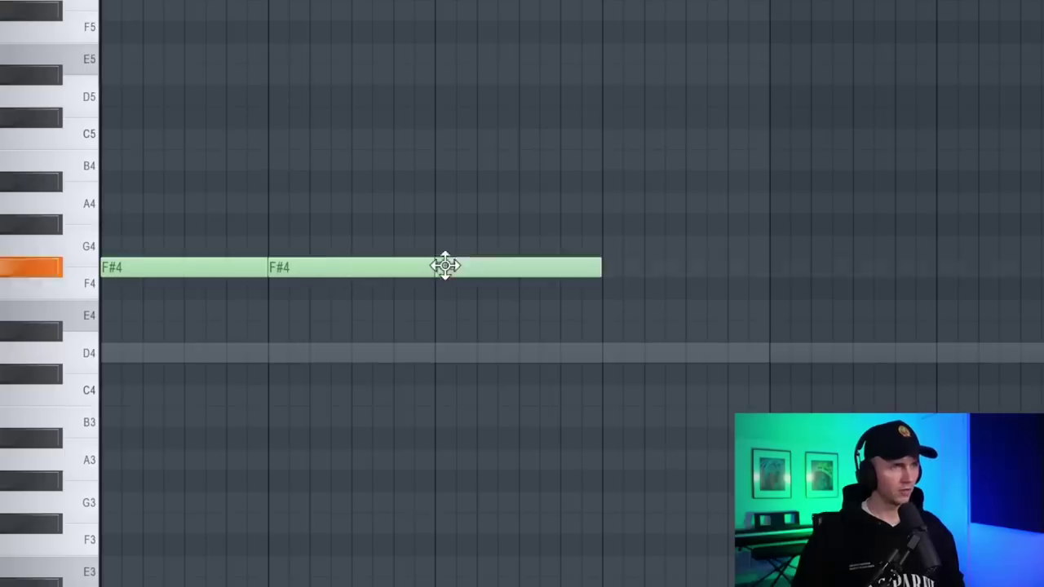
key(ctrl+a)
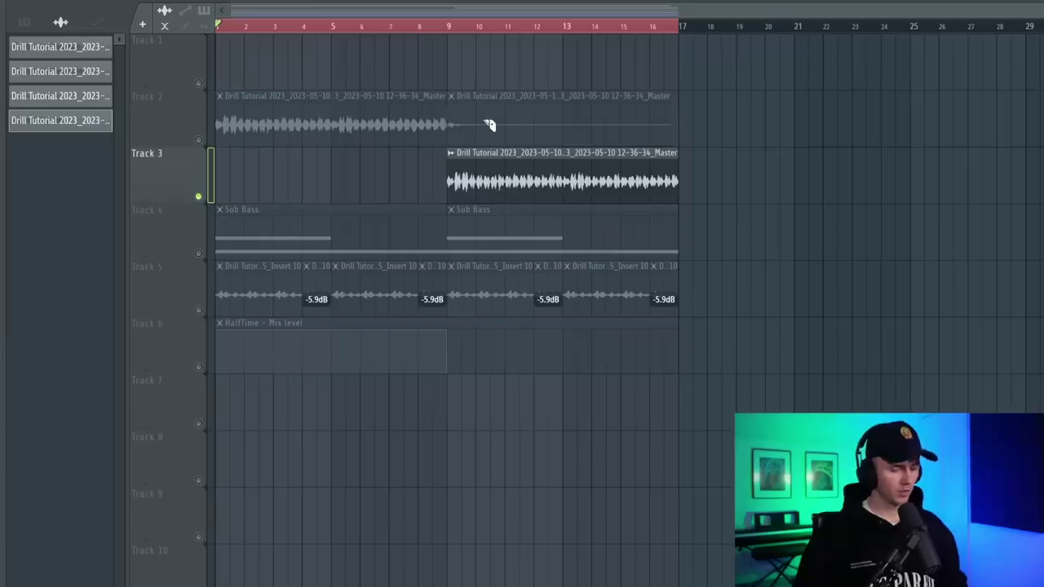
- Play the full arrangement from bar 1 with every track audible
key(space)
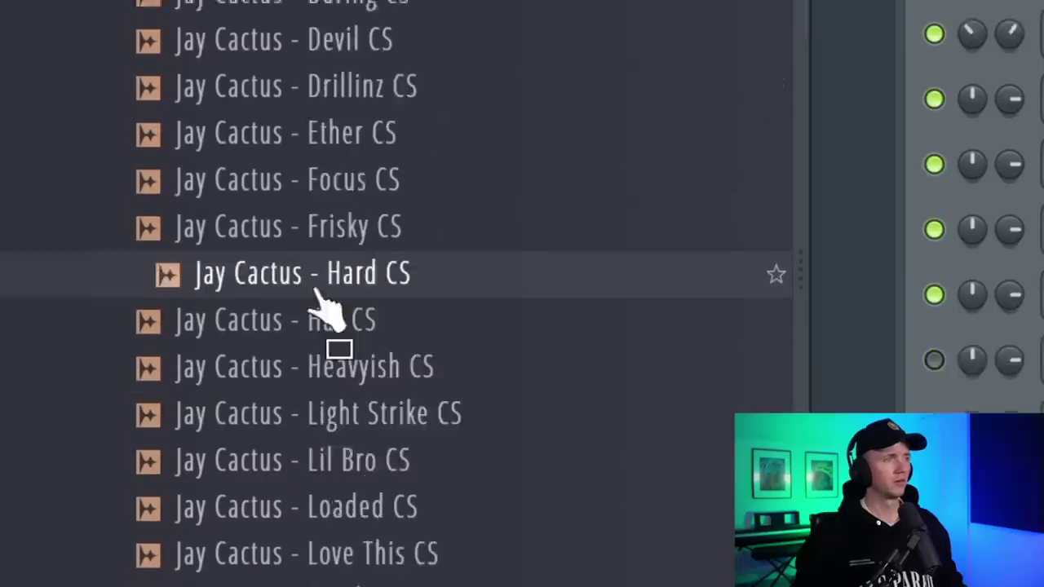
- Add Jay Cactus - Chizzle CS as a new channel and place three hits in its step row
scroll(326, 303, down, 3)
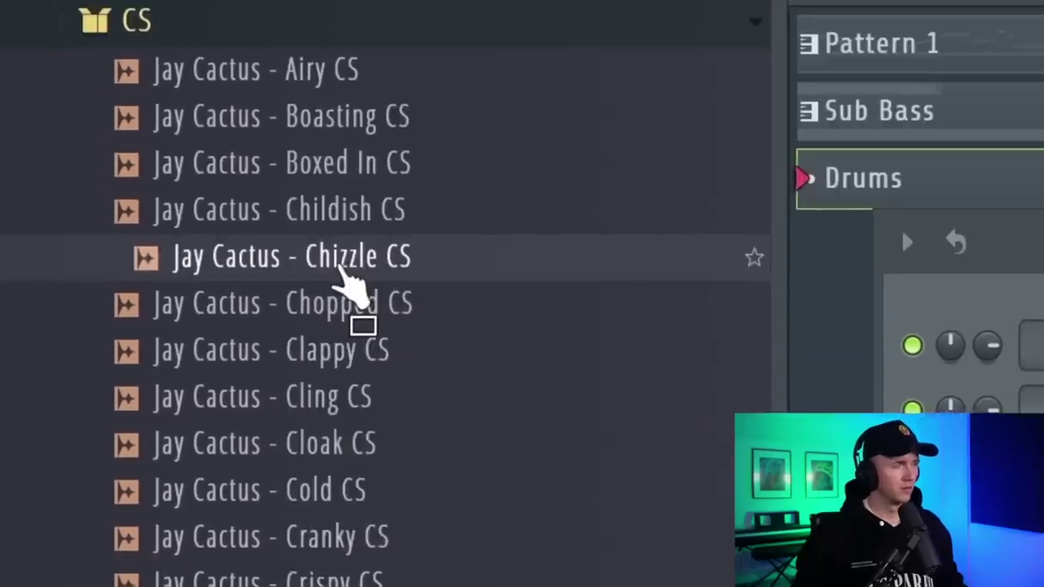
drag(351, 281, 508, 114)
click(352, 516)
click(405, 517)
click(458, 516)
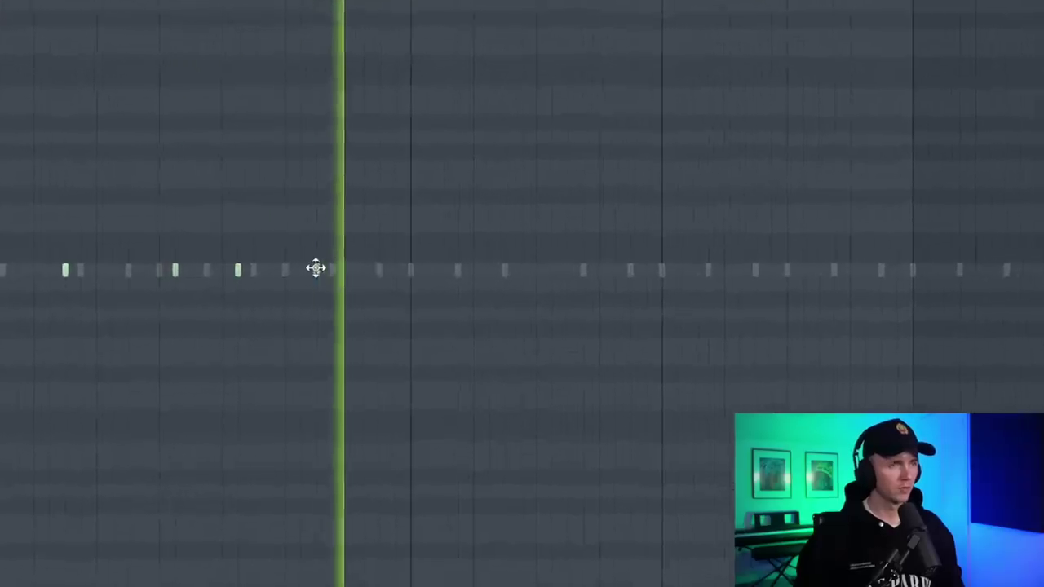
- Chop the selected clap note into a roll with the Chopper (Alt+U), then select all notes and deselect them
key(alt+u)
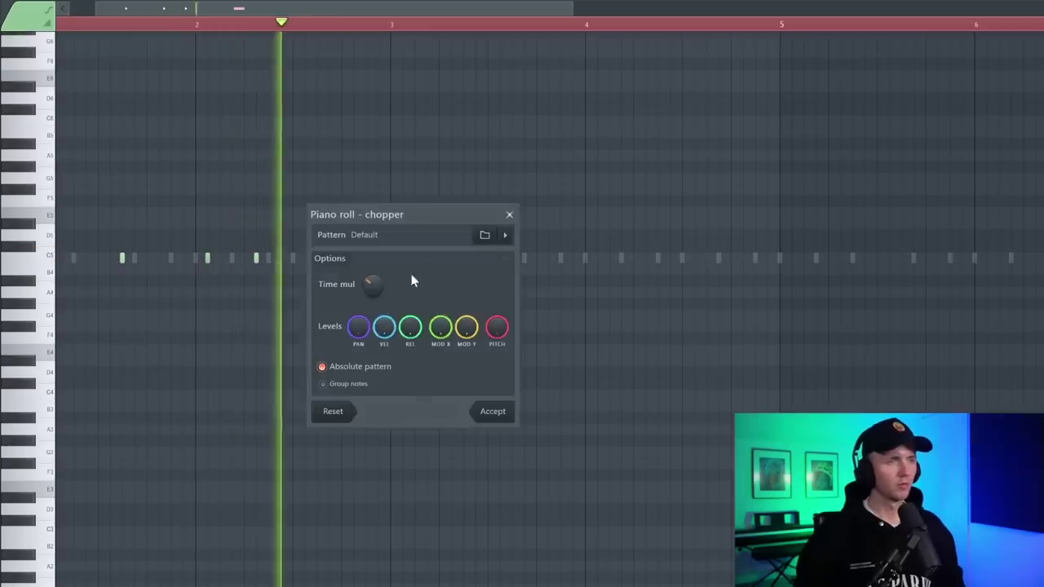
drag(421, 219, 610, 221)
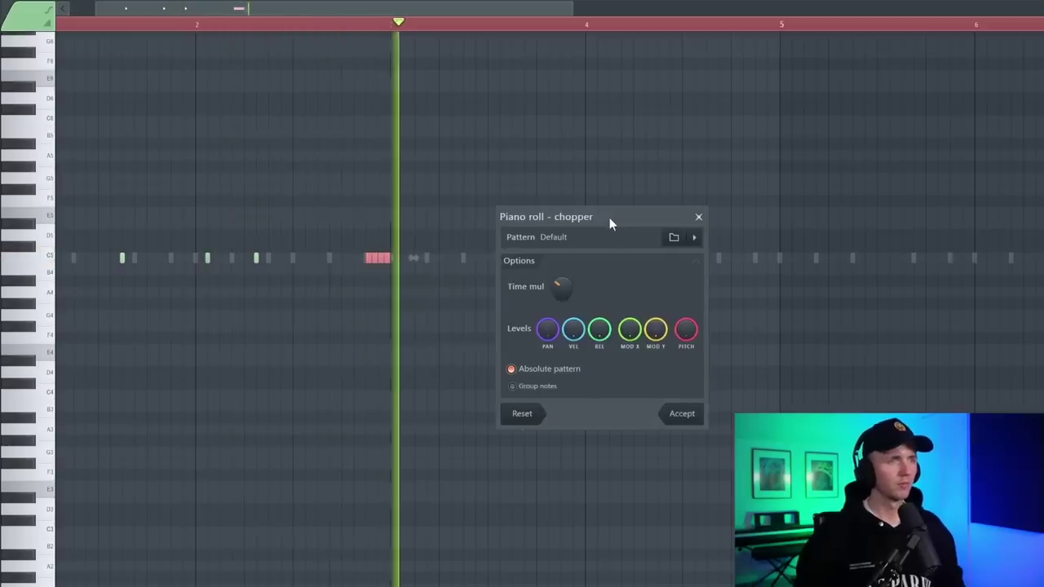
key(Return)
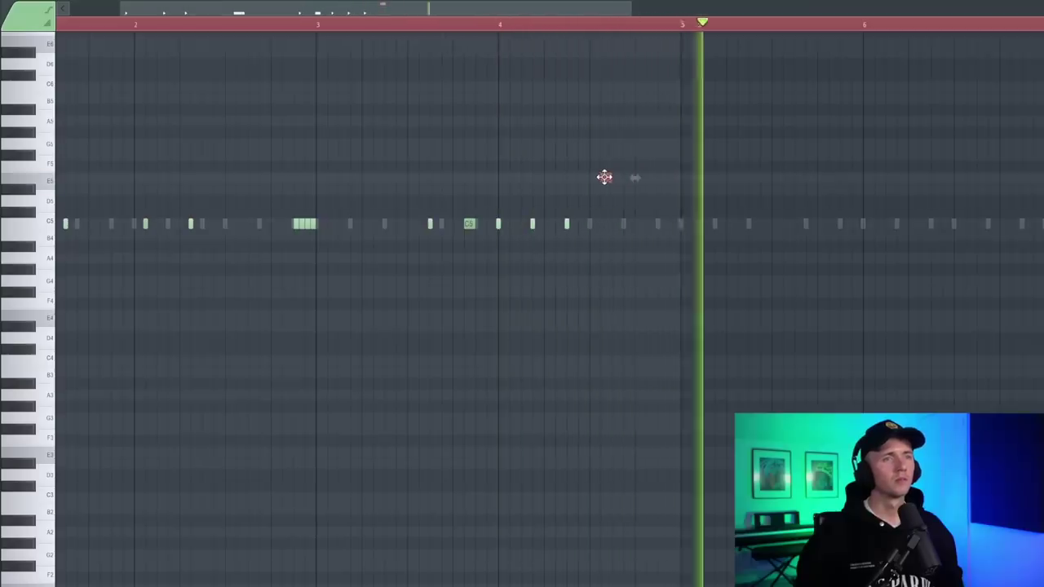
key(ctrl+a)
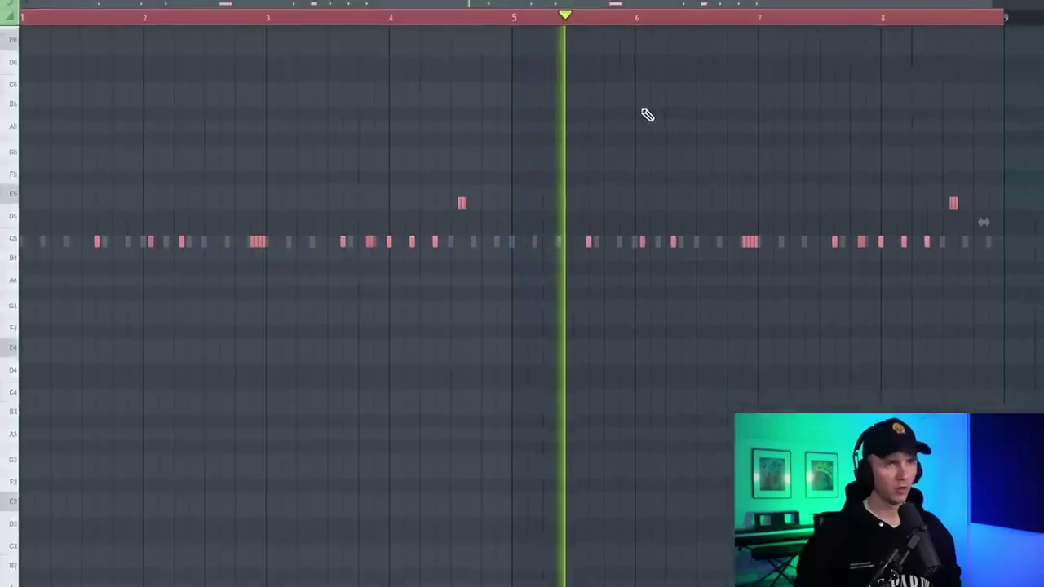
click(685, 225)
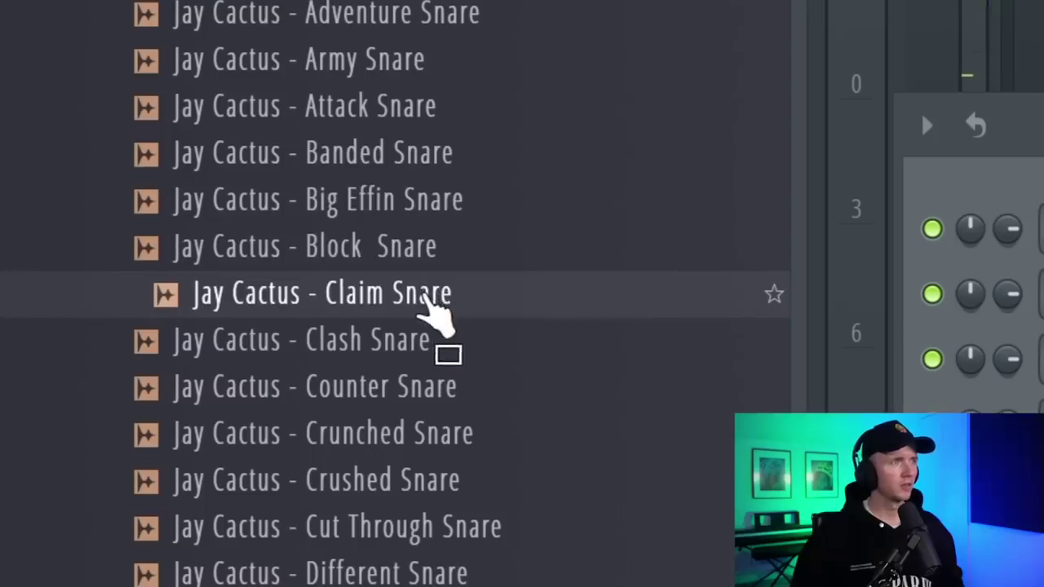
- Load Jay Cactus - Claim Snare as a channel and place two snare hits in its step row
drag(369, 305, 541, 454)
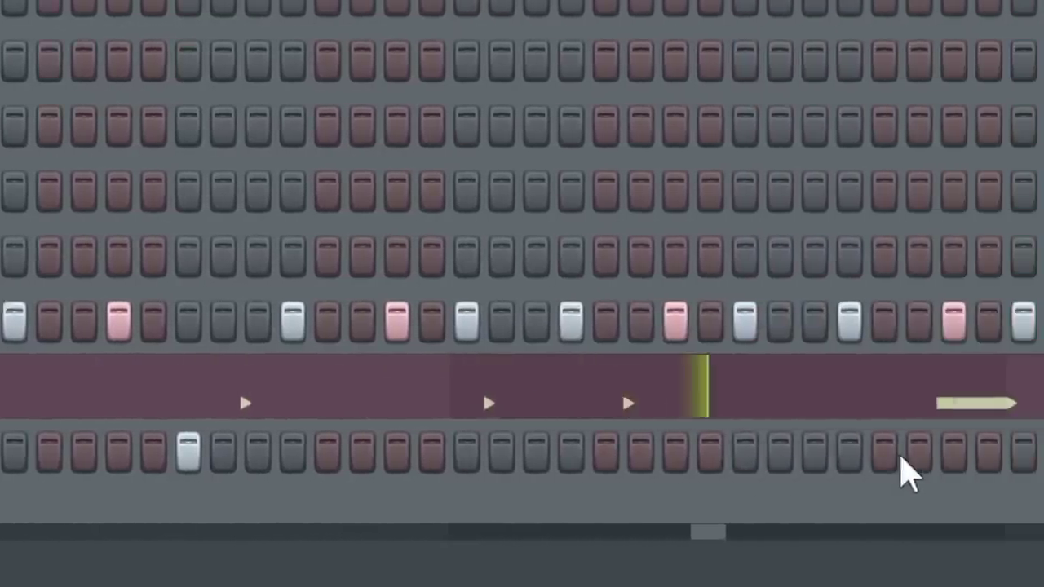
click(1021, 451)
click(852, 451)
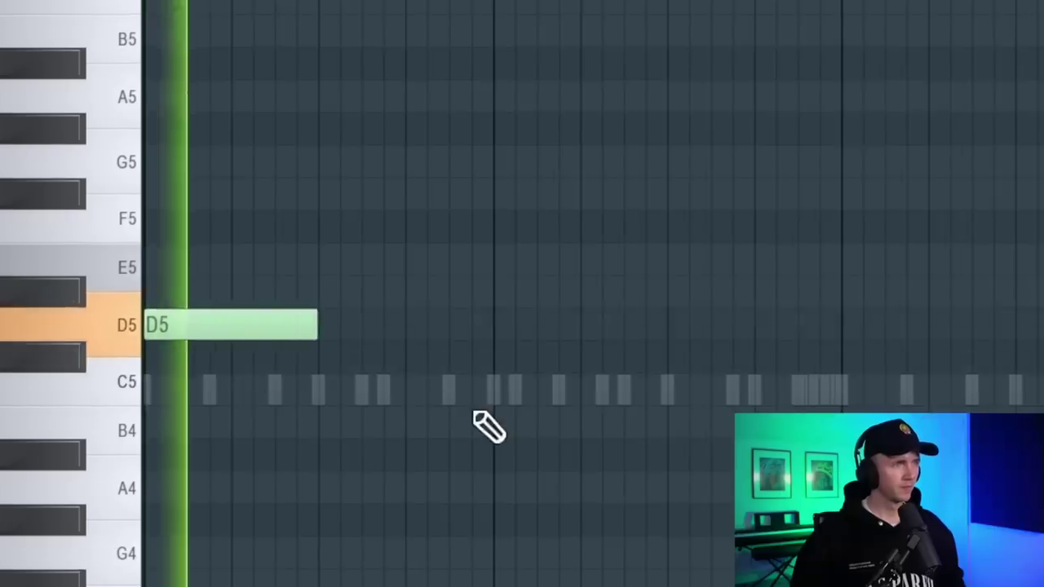
- Draw the opening D5, A#5 and D5 melody notes and adjust the new D5 note's length
click(656, 407)
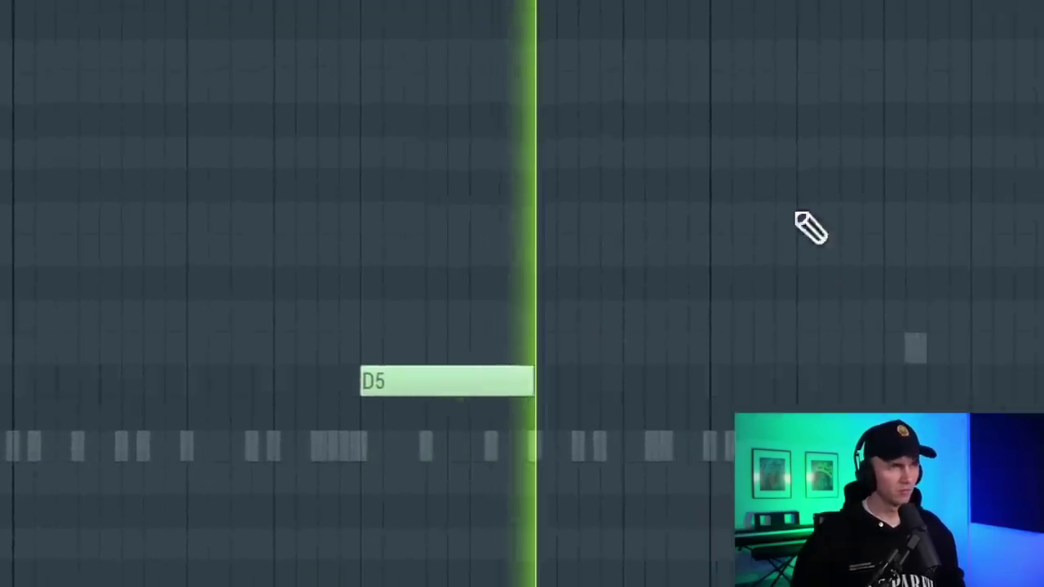
mouse_move(885, 96)
mouse_down()
mouse_move(917, 103)
mouse_move(930, 147)
mouse_up()
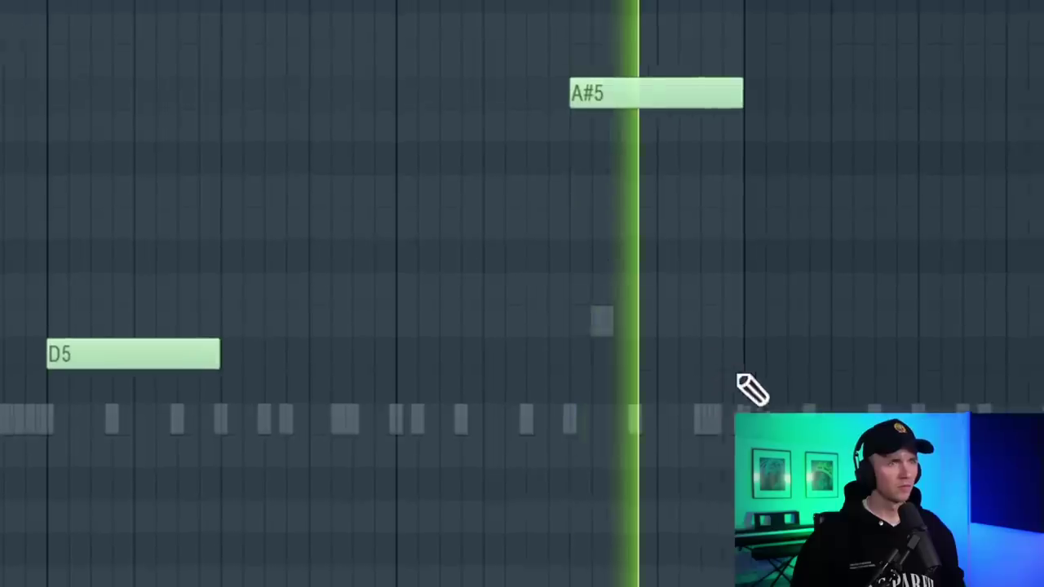
click(754, 354)
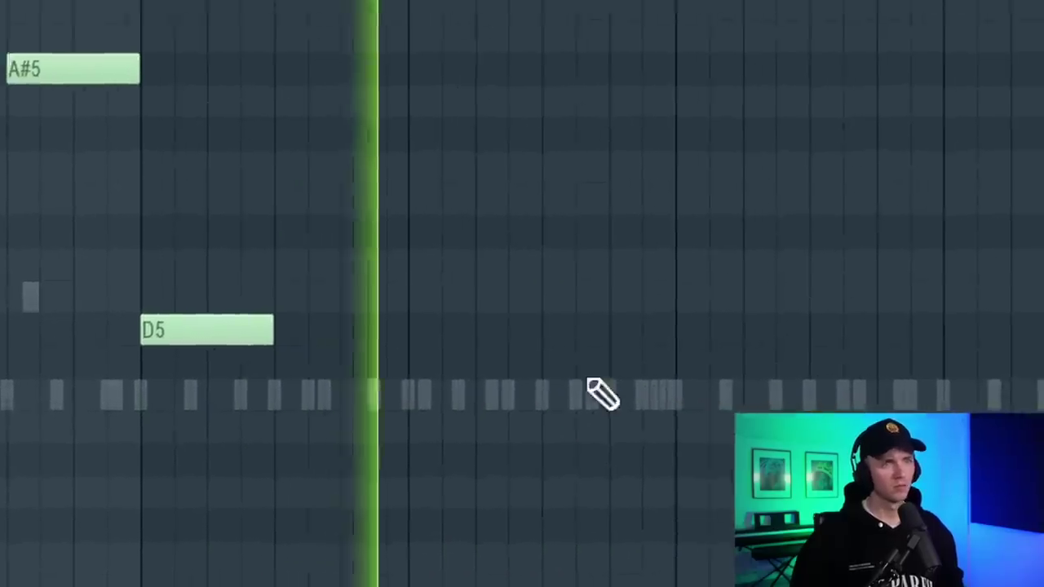
click(644, 329)
mouse_move(741, 330)
mouse_down()
mouse_move(754, 330)
mouse_move(658, 343)
mouse_up()
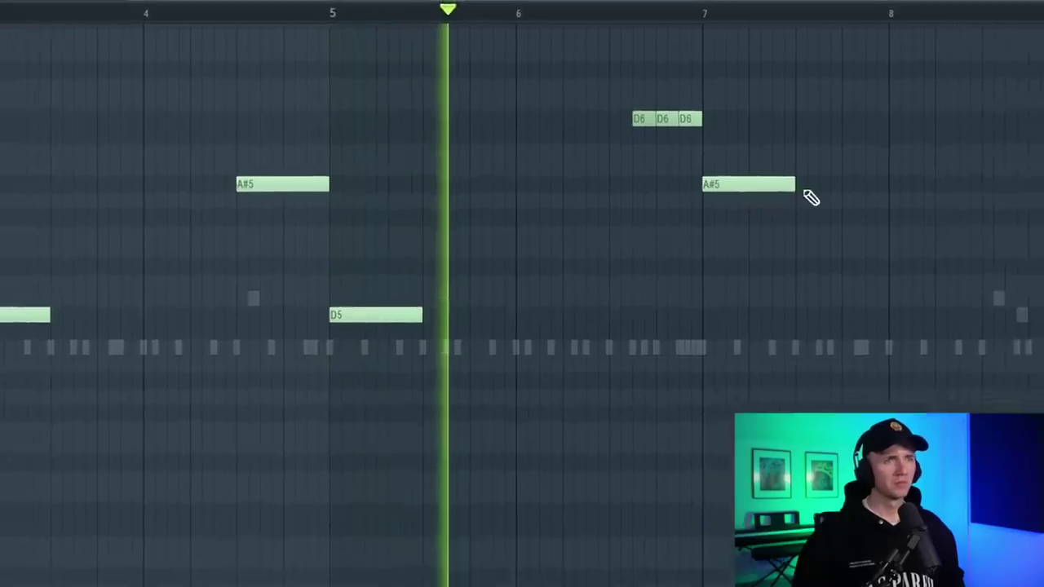
- Halve the bar-7 A#5, add a D6 note, and add a tiny F6 accent
drag(805, 193, 692, 161)
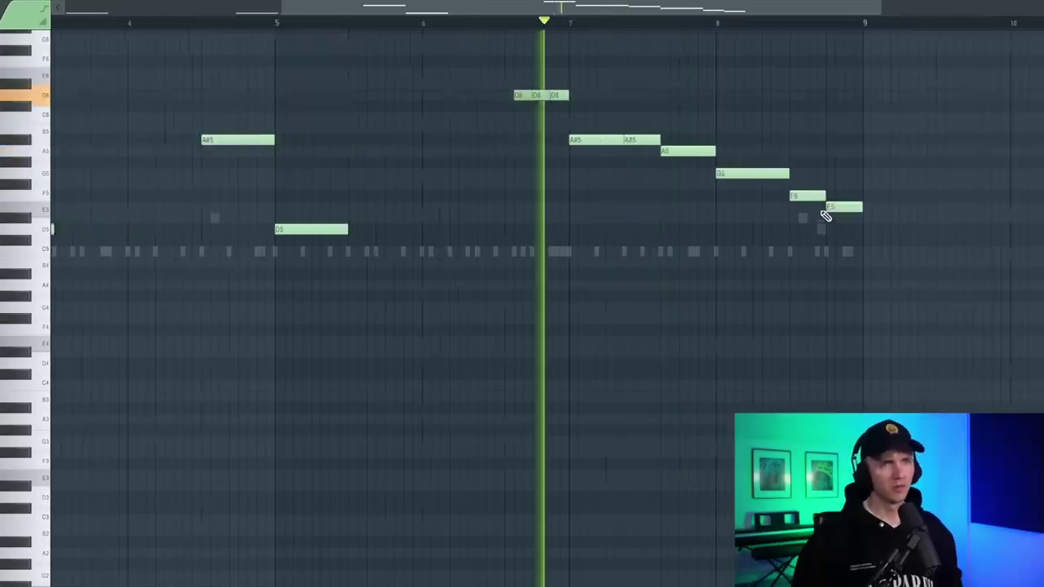
click(811, 136)
drag(811, 136, 821, 94)
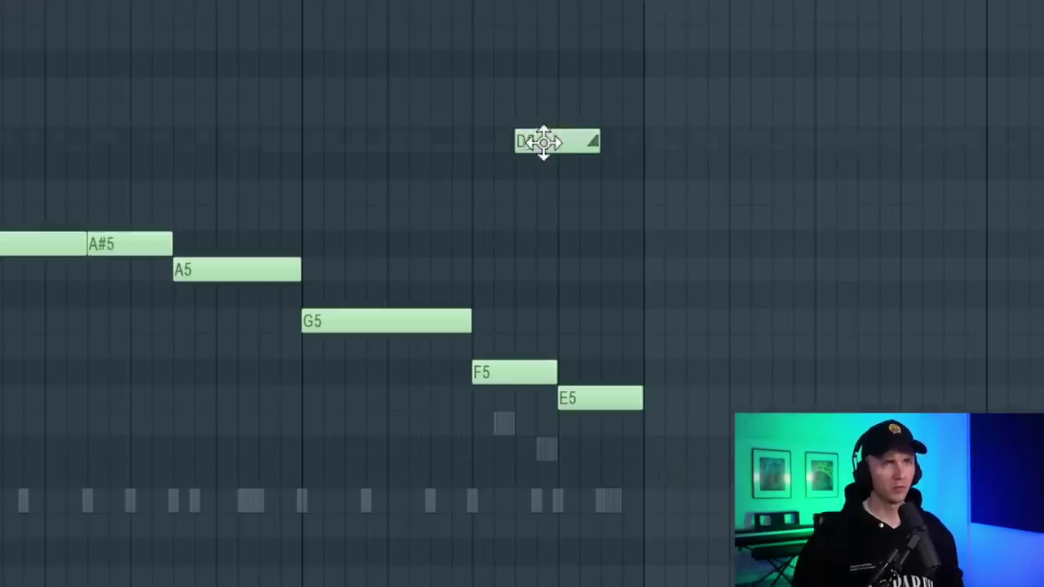
drag(542, 105, 543, 52)
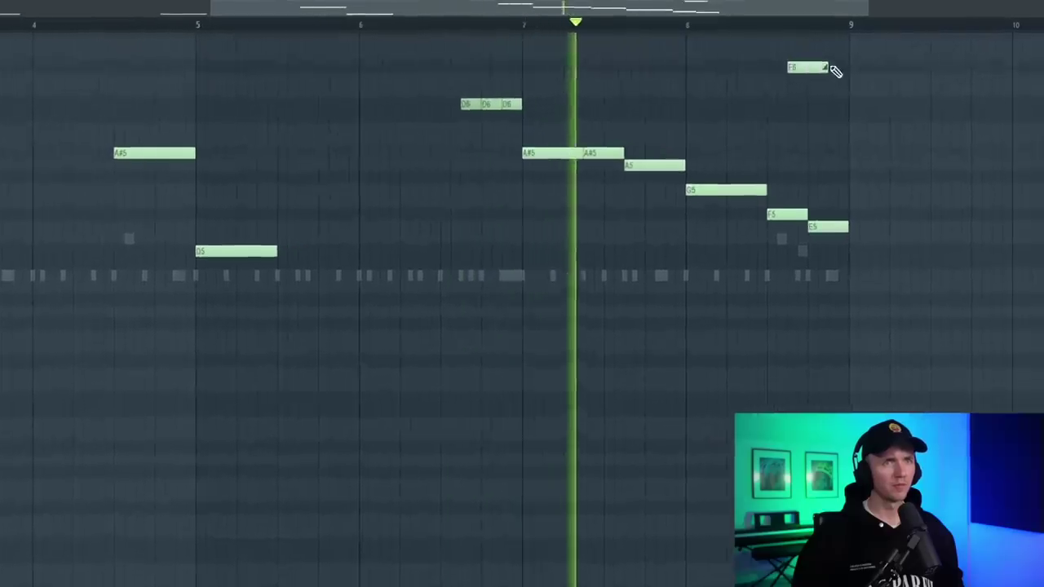
drag(850, 72, 783, 72)
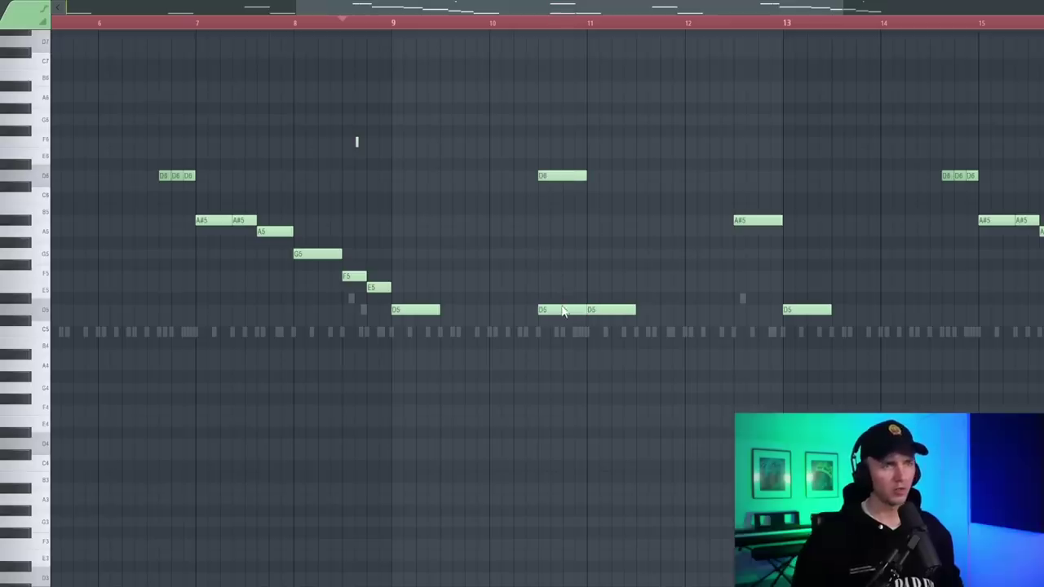
- Make a D5 note a slide note, raise another note higher, and shorten the long D5 note
double_click(563, 311)
click(488, 398)
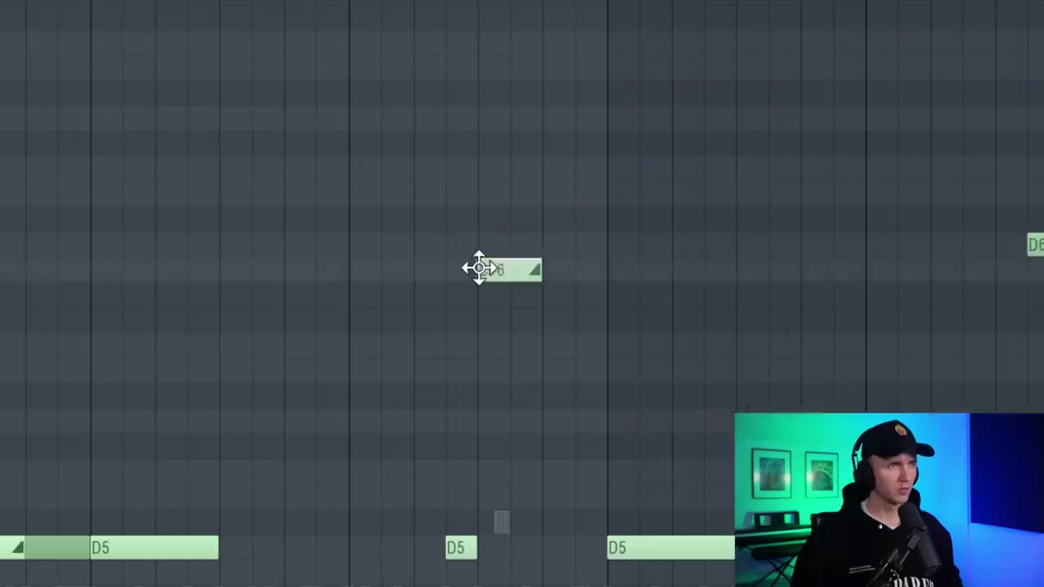
drag(478, 269, 462, 193)
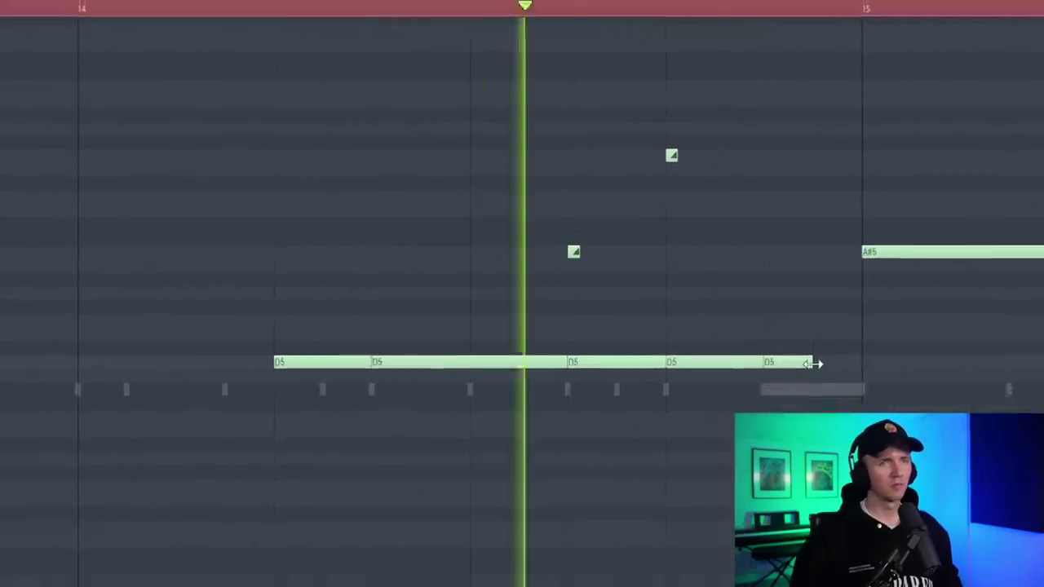
drag(815, 364, 797, 316)
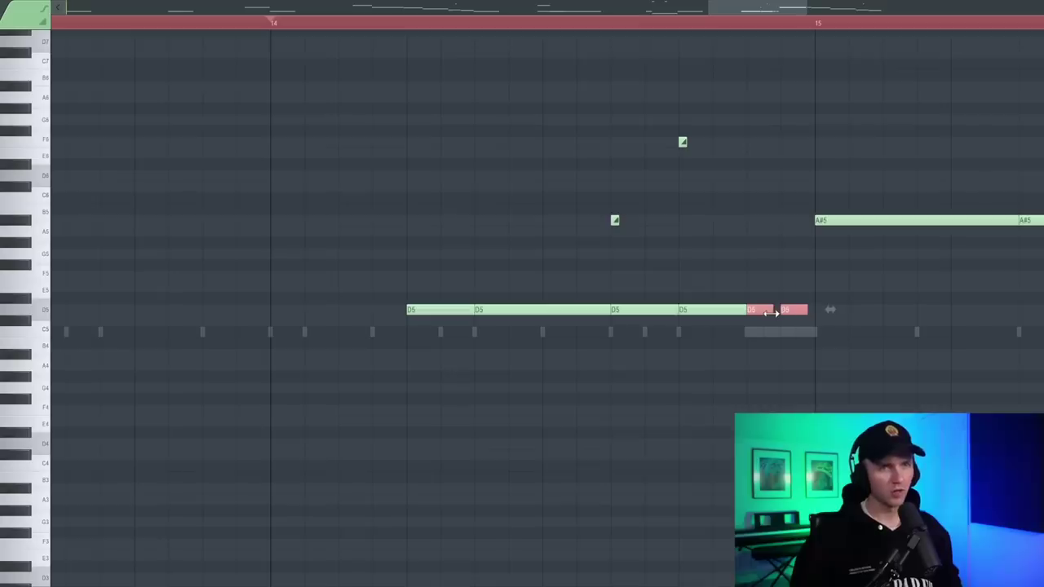
scroll(547, 424, down, 3)
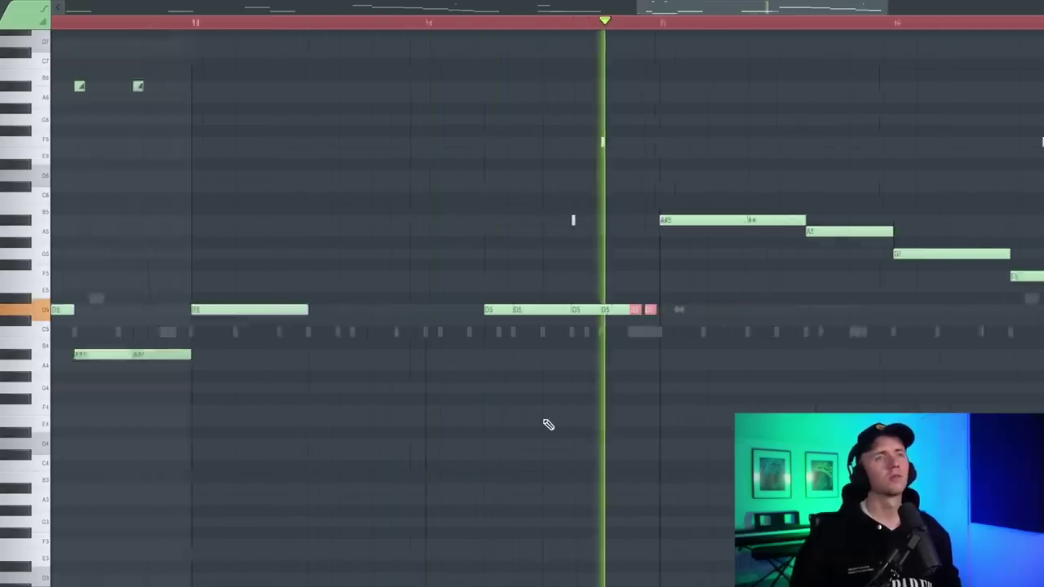
scroll(955, 221, up, 4)
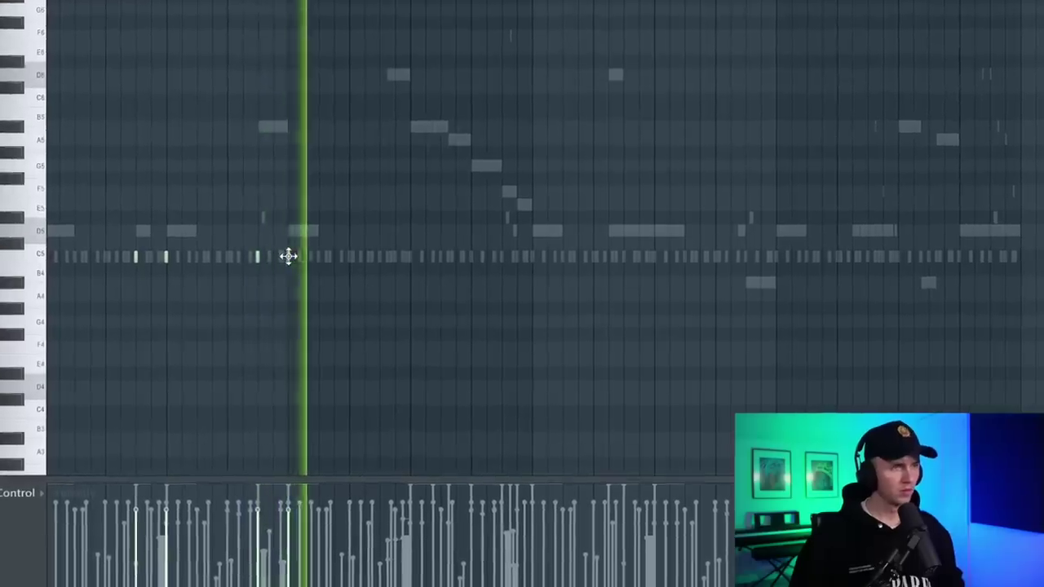
scroll(424, 266, up, 2)
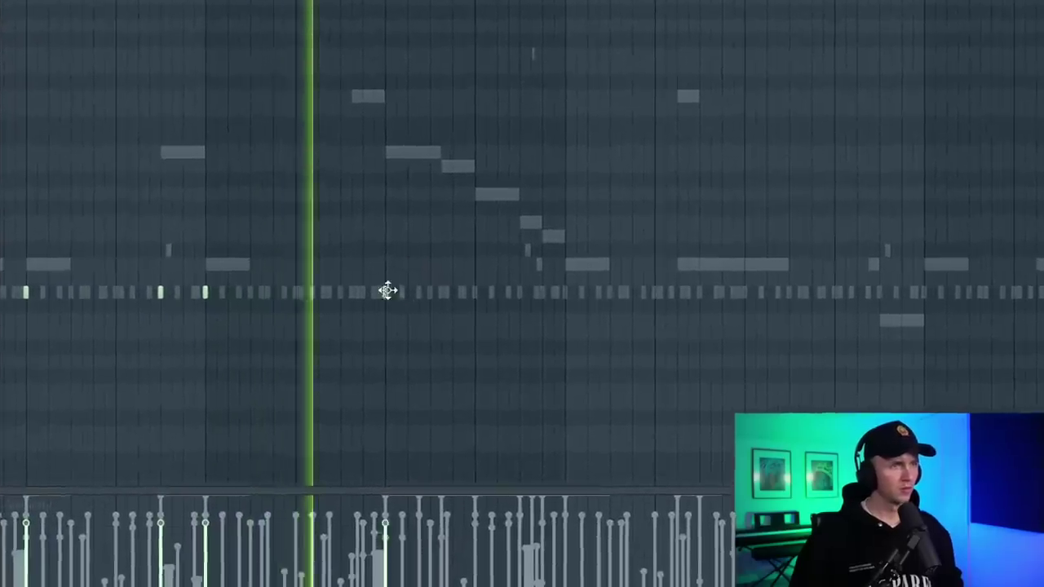
scroll(387, 290, up, 3)
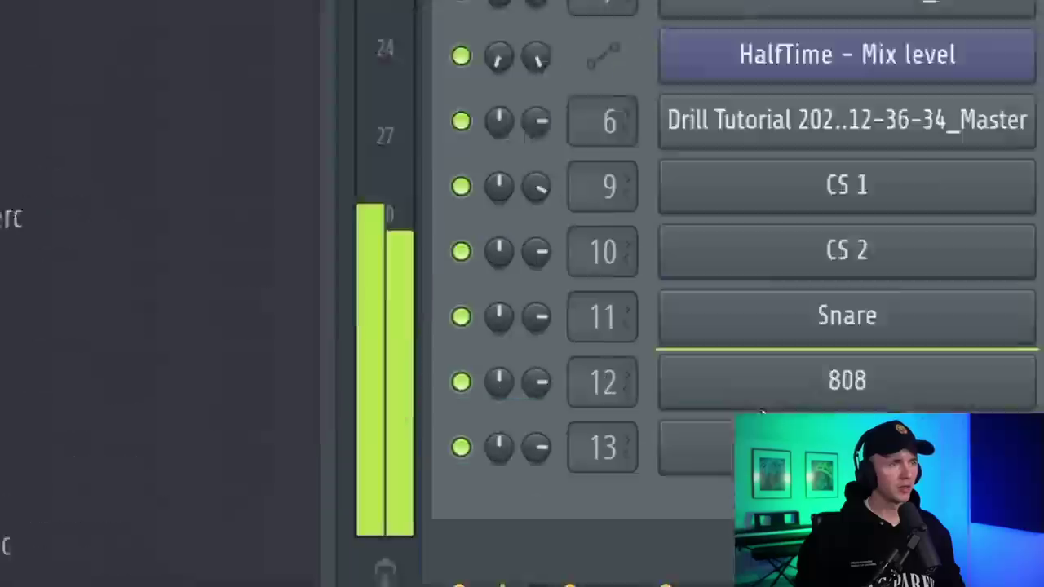
- Load Jay Cactus - Gassed Up Perc as a channel and place two percussion hits on consecutive beats
drag(444, 330, 483, 382)
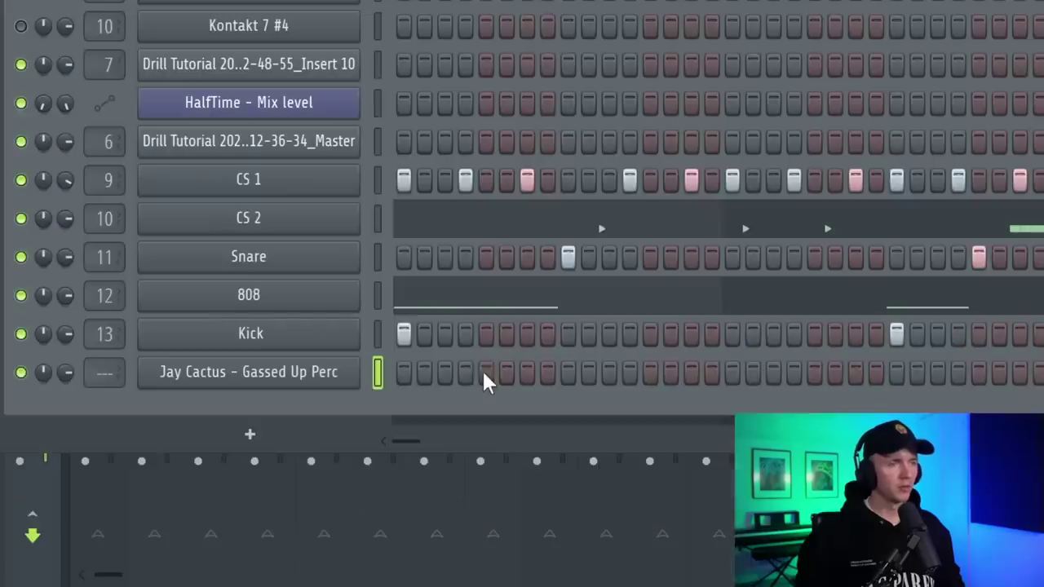
click(651, 374)
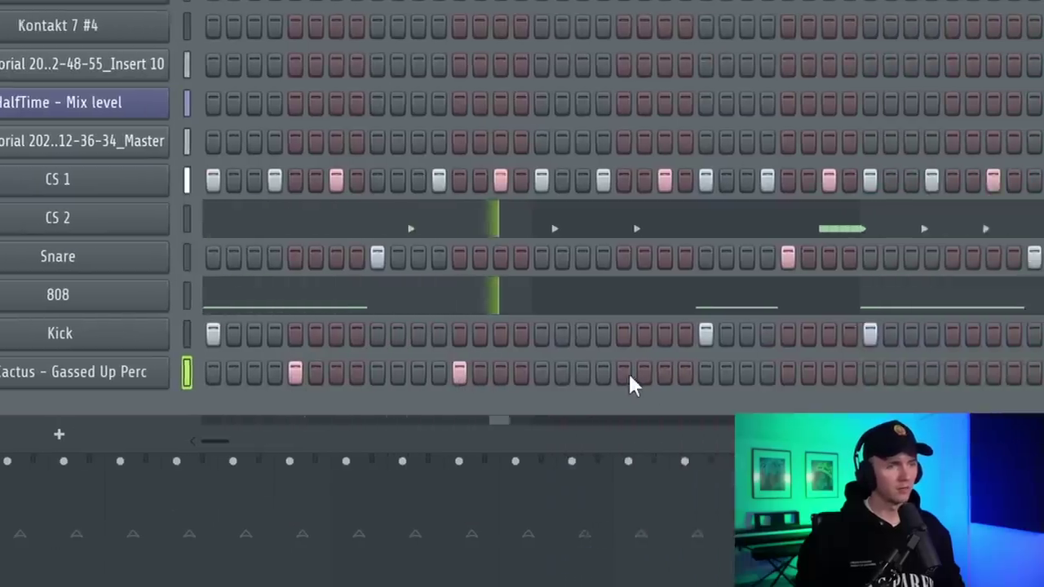
click(701, 371)
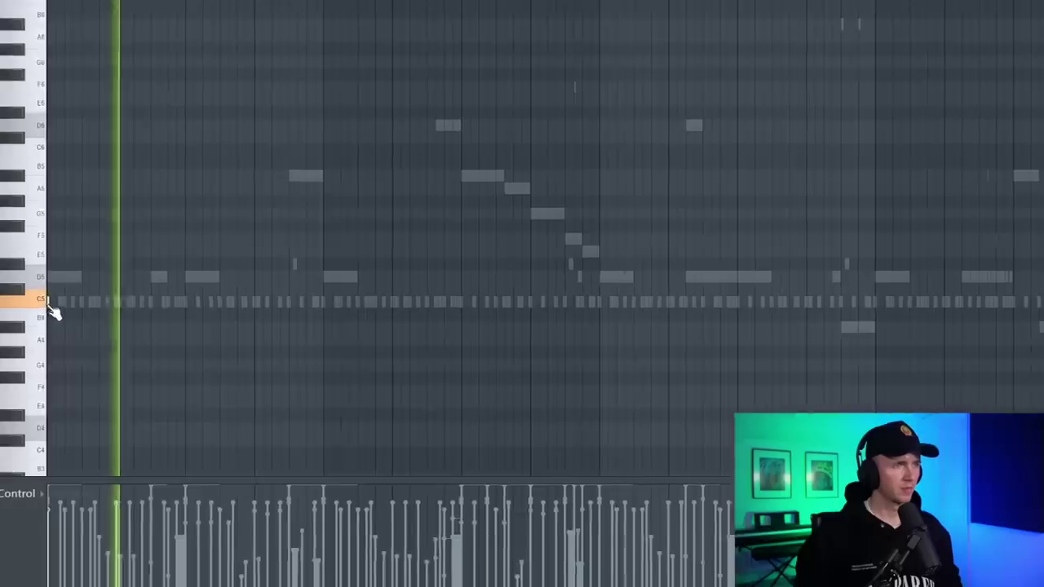
- Pan the third and fourth C5 notes to opposite sides in the Pan lane, then stop playback
scroll(72, 319, up, 3)
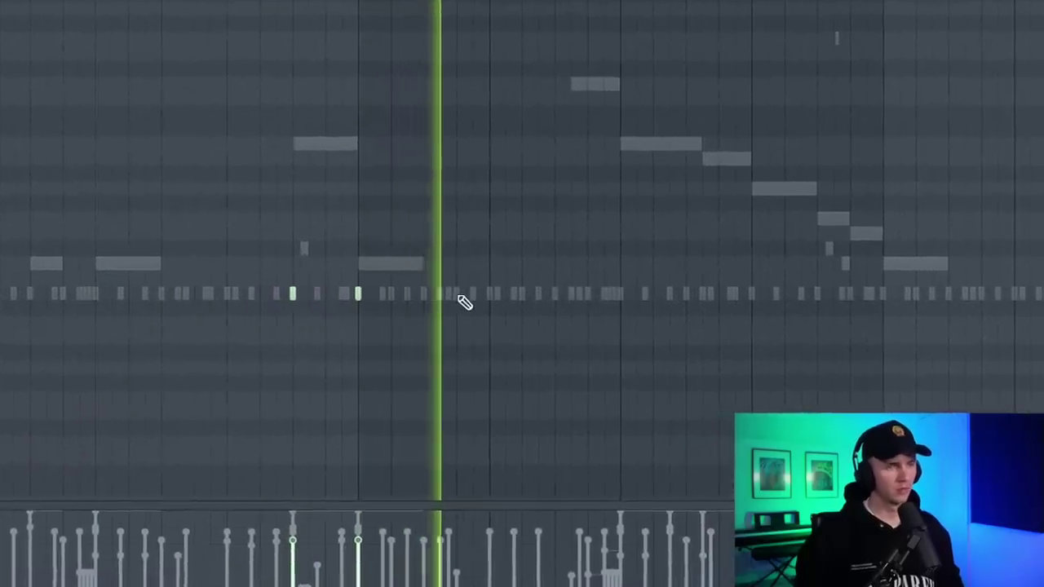
scroll(391, 355, down, 2)
scroll(478, 345, up, 2)
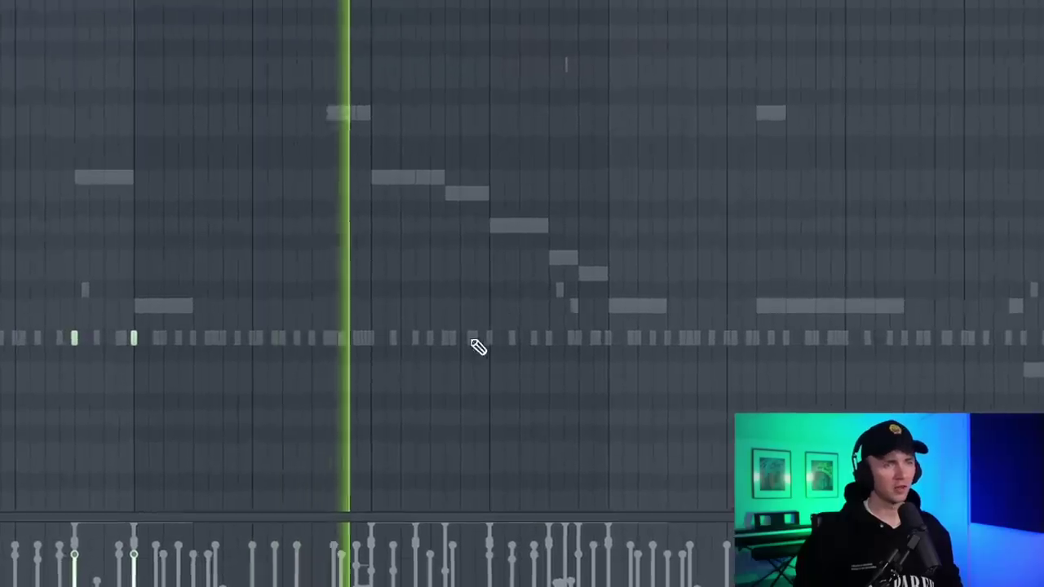
scroll(527, 350, up, 2)
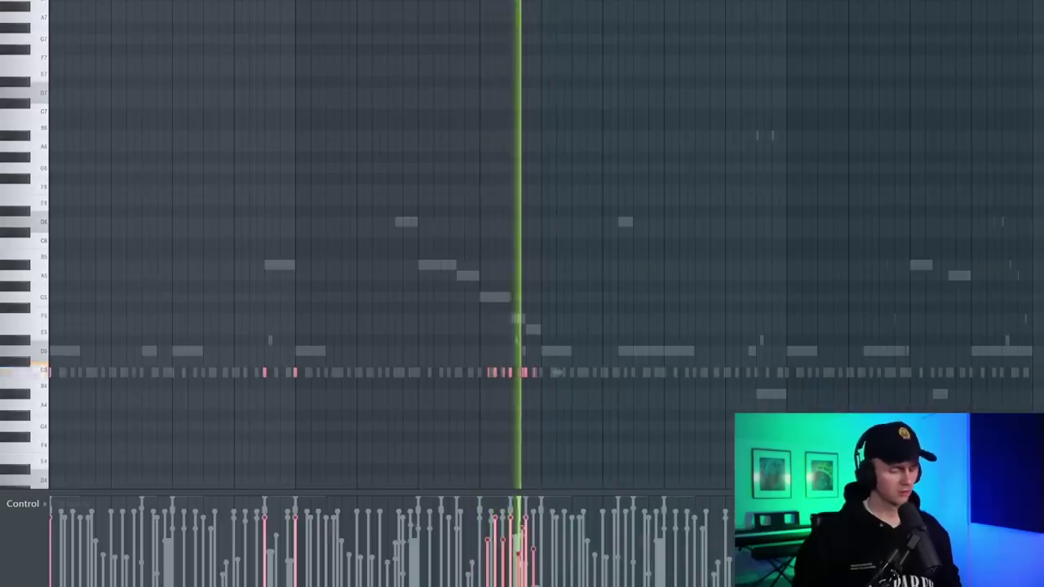
ctrl+scroll(674, 212, down, 1)
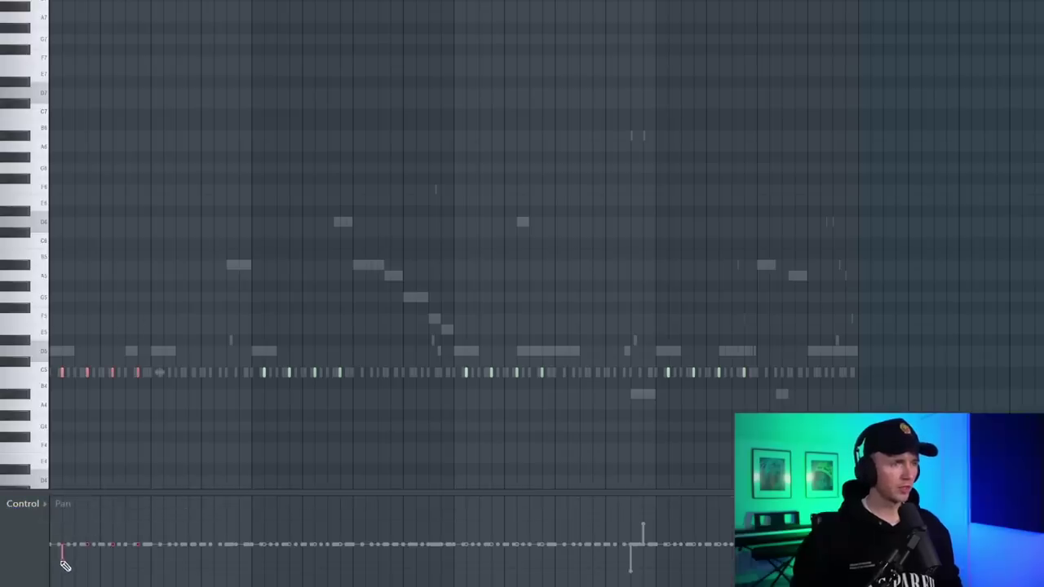
click(112, 562)
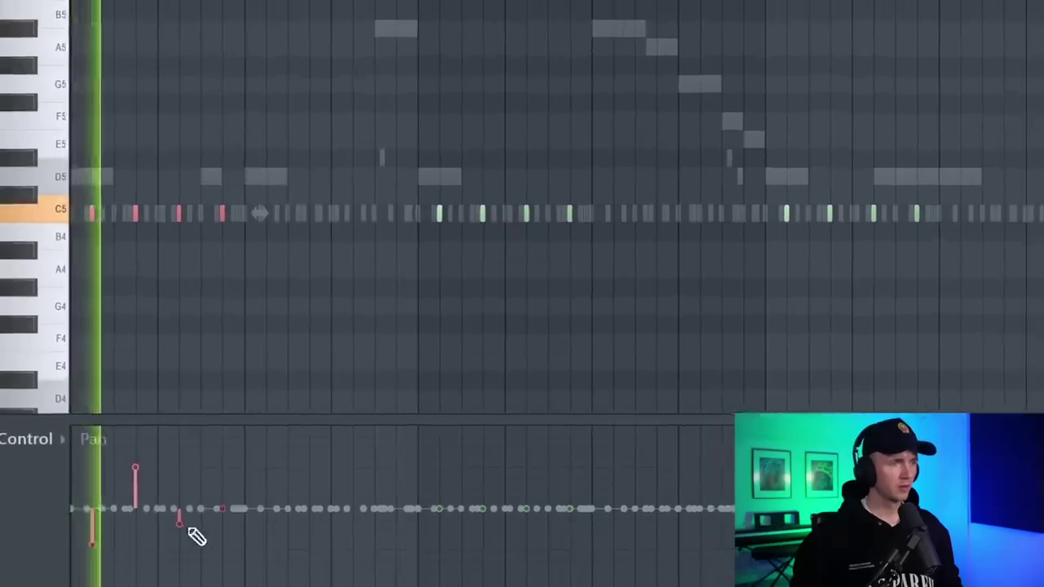
click(137, 523)
drag(1040, 163, 359, 302)
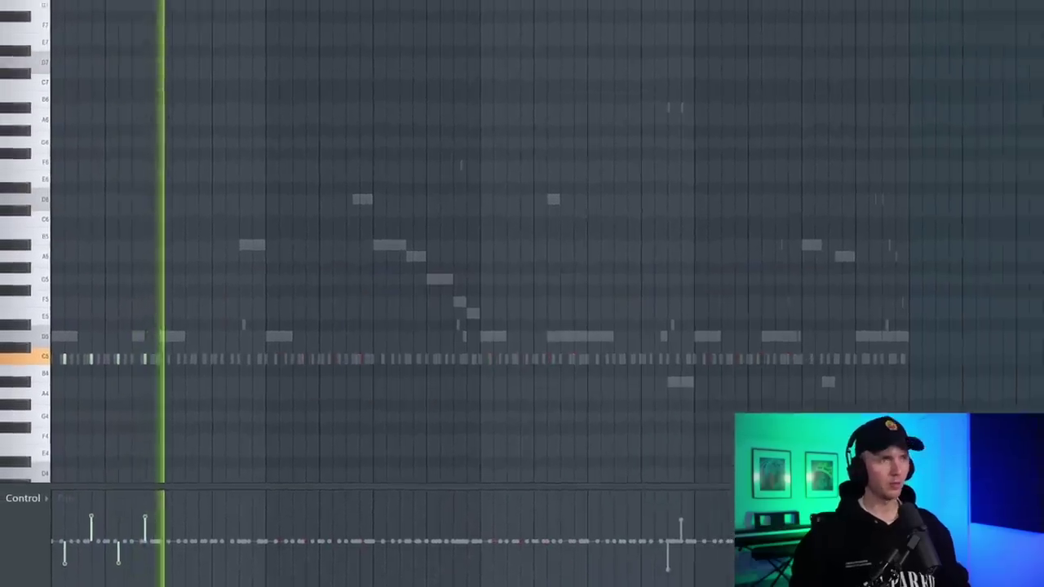
key(space)
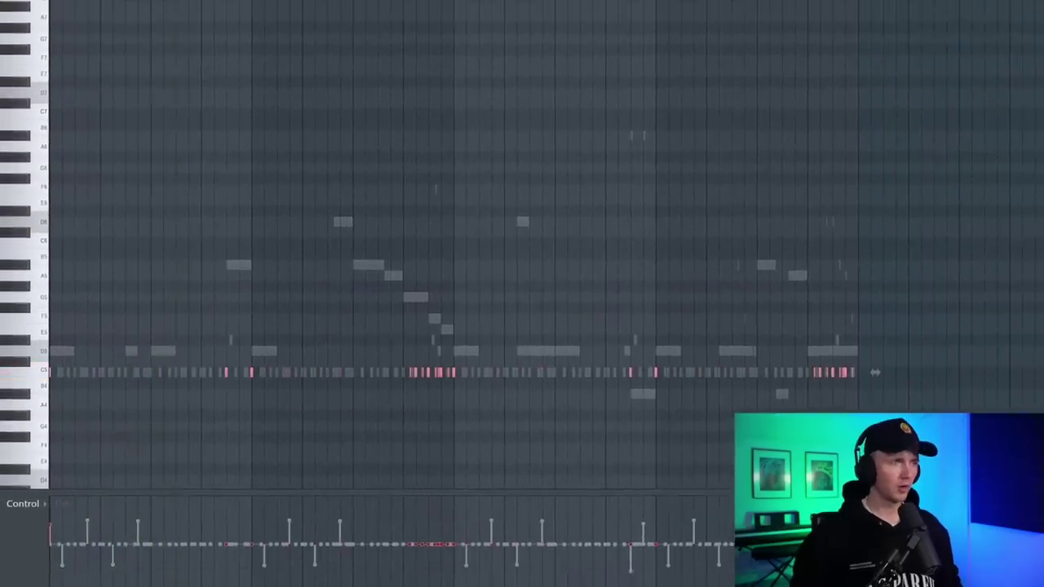
scroll(59, 533, up, 2)
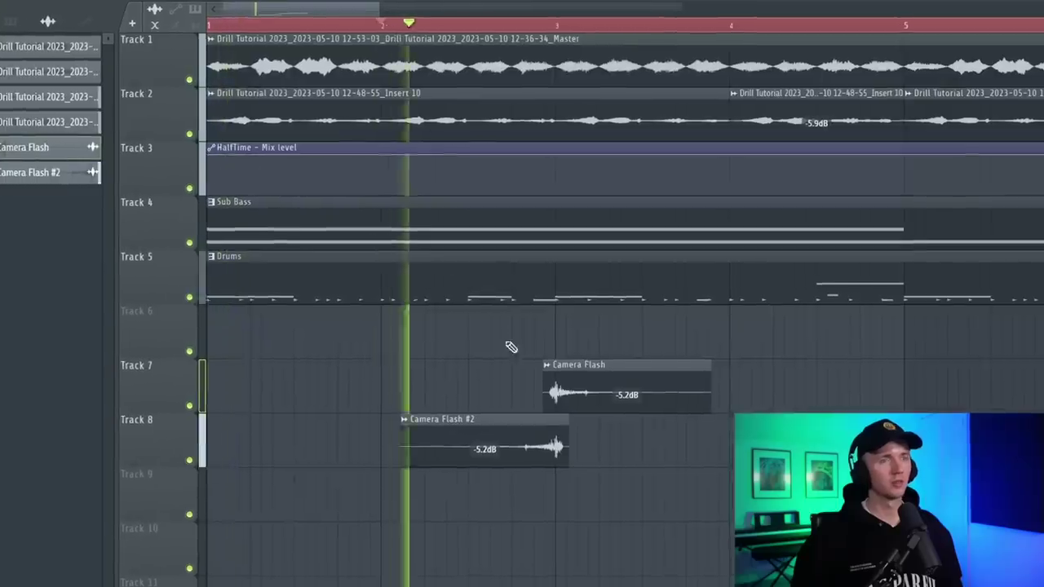
- Scroll the playlist to view the Camera Flash clips on Tracks 7 and 8
scroll(555, 457, up, 8)
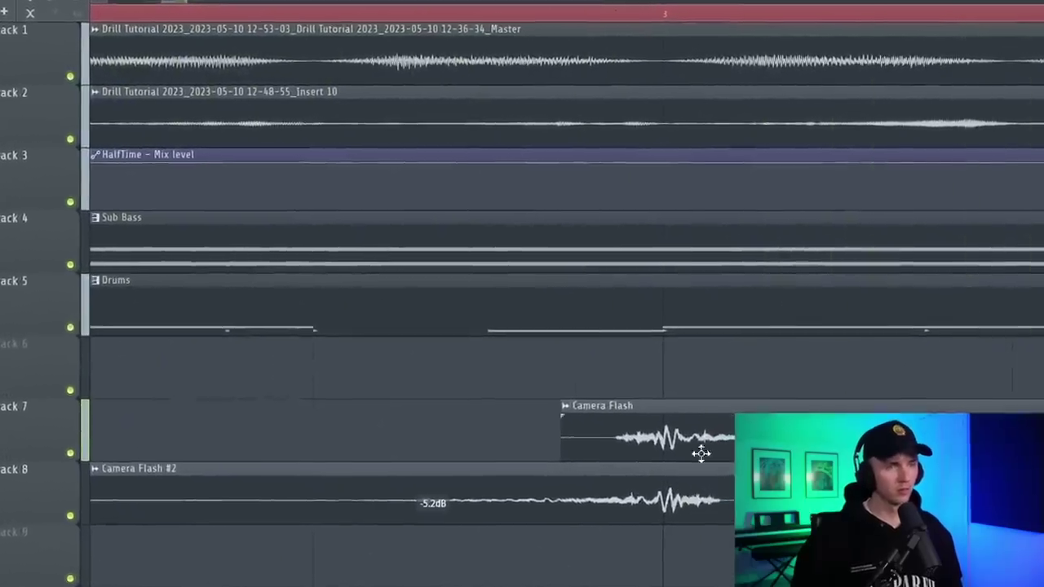
- Drop the Roll Drum Fill sample from Drum Fills into the playlist, keeping its 140 BPM tempo
scroll(345, 291, down, 5)
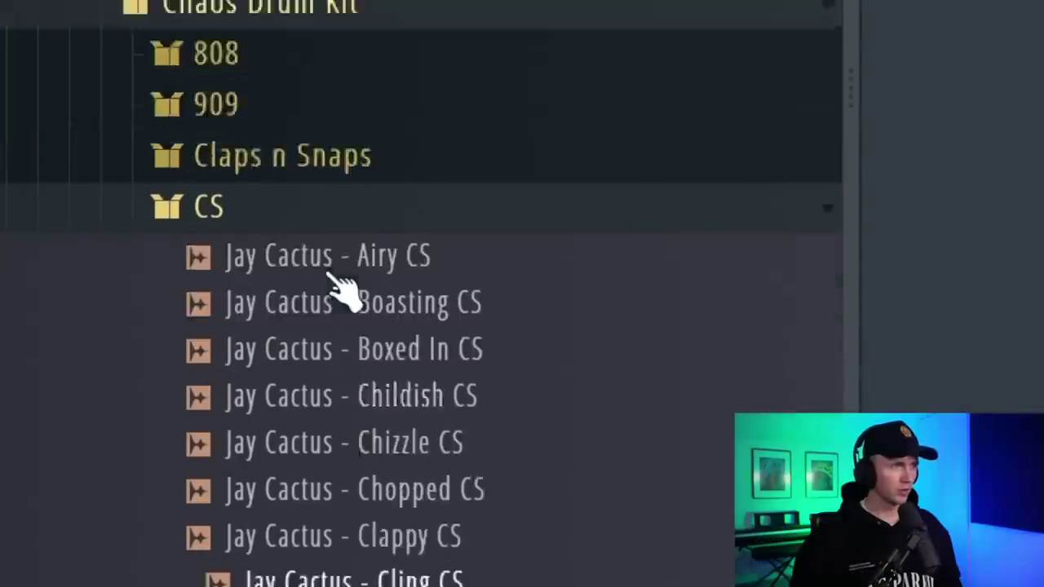
click(265, 16)
click(302, 67)
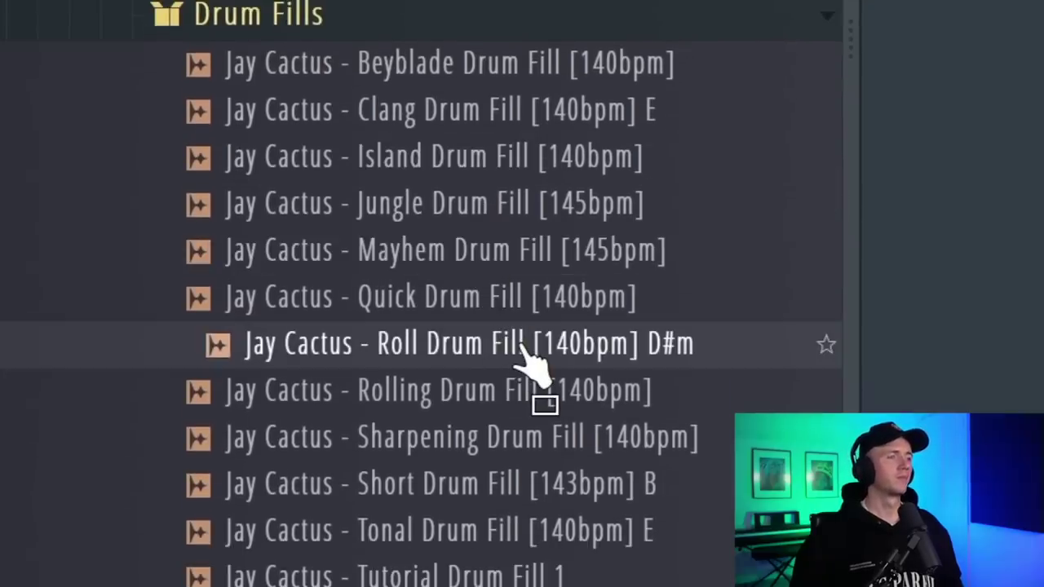
drag(530, 359, 891, 410)
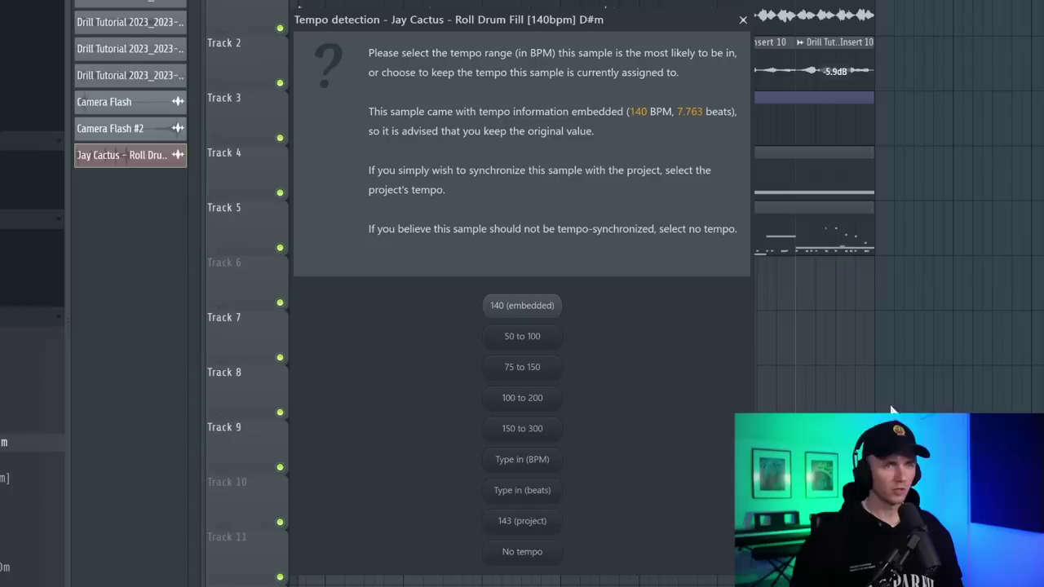
click(551, 334)
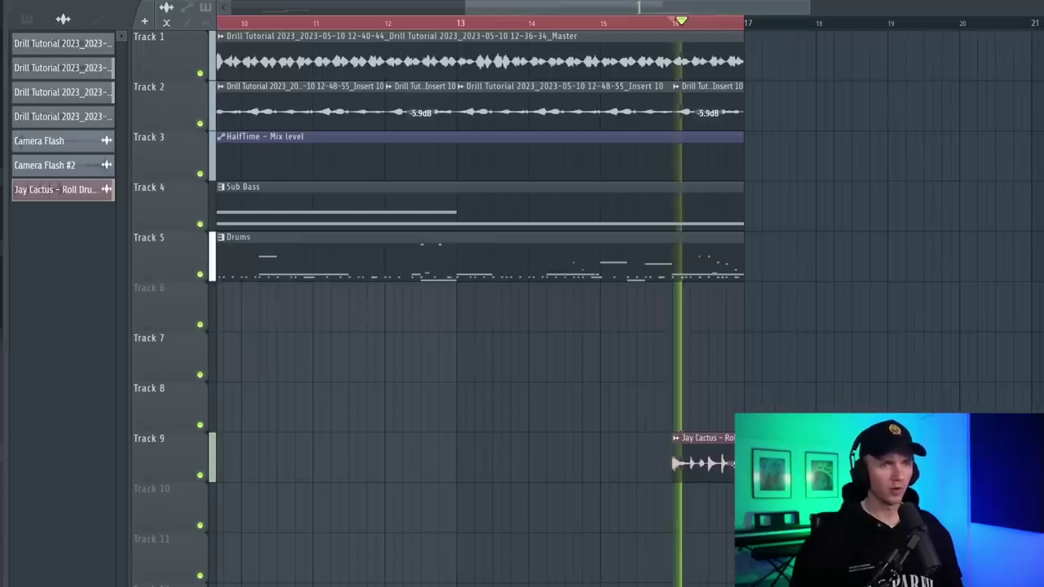
scroll(661, 481, down, 3)
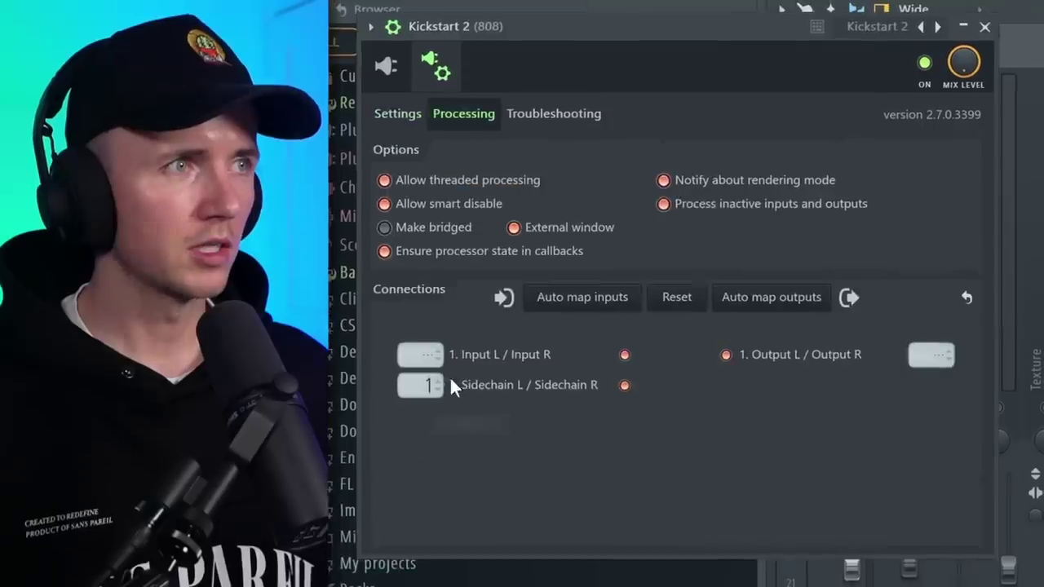
- Check Kickstart 2's sidechain input and switch the 808 ducking to AUDIO mode
click(382, 72)
click(928, 171)
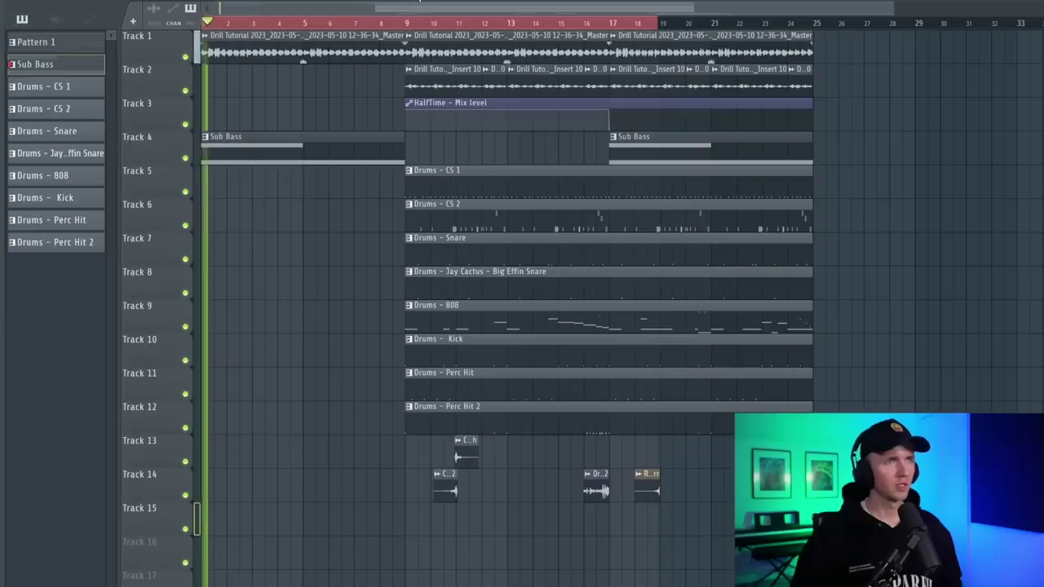
- Delete the second Sub Bass clip on Track 4 and move the Insert 10 and HalfTime clips later
key(F6)
key(F6)
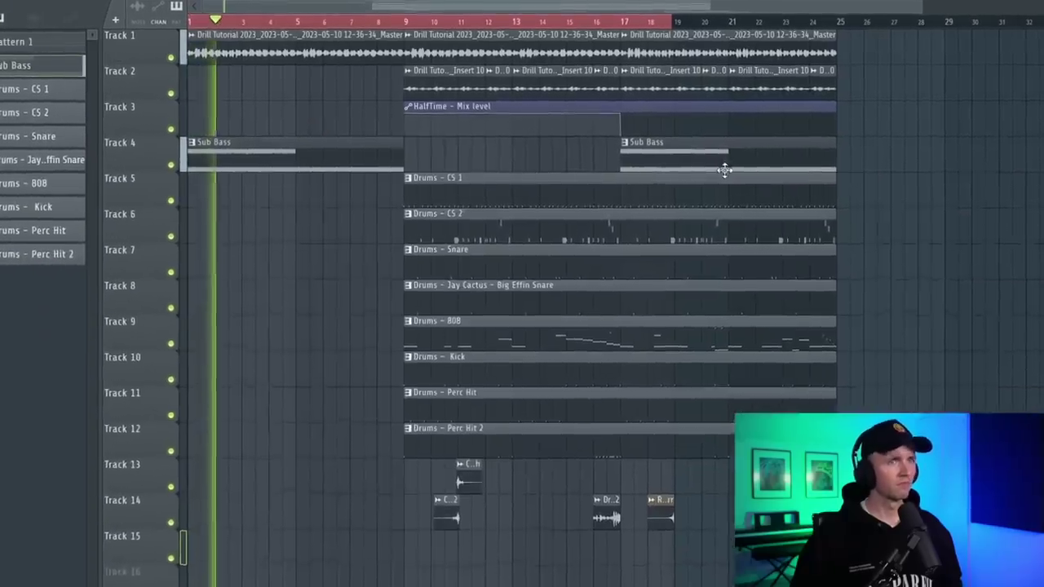
right_click(724, 167)
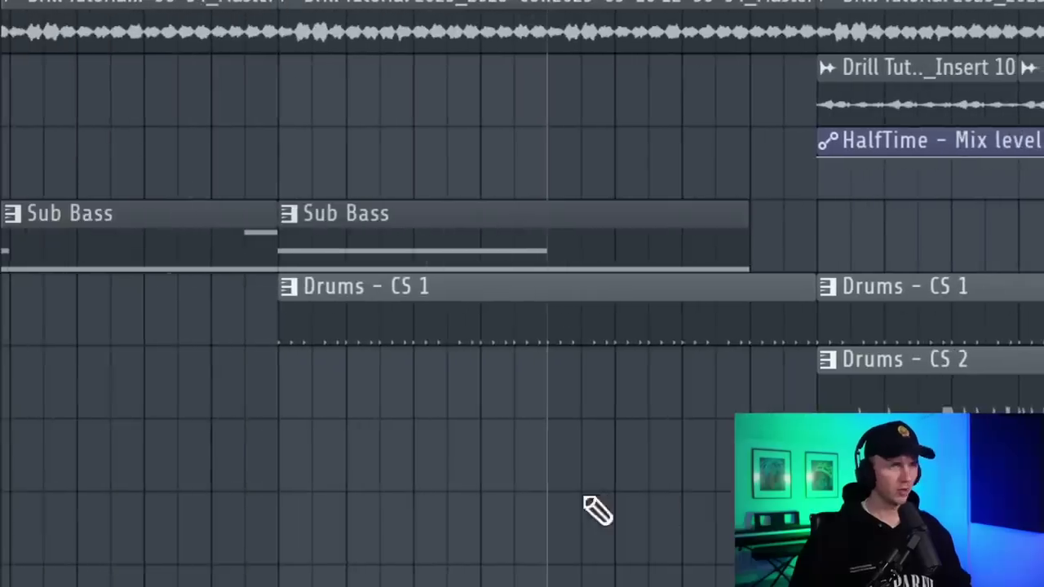
drag(726, 373, 496, 196)
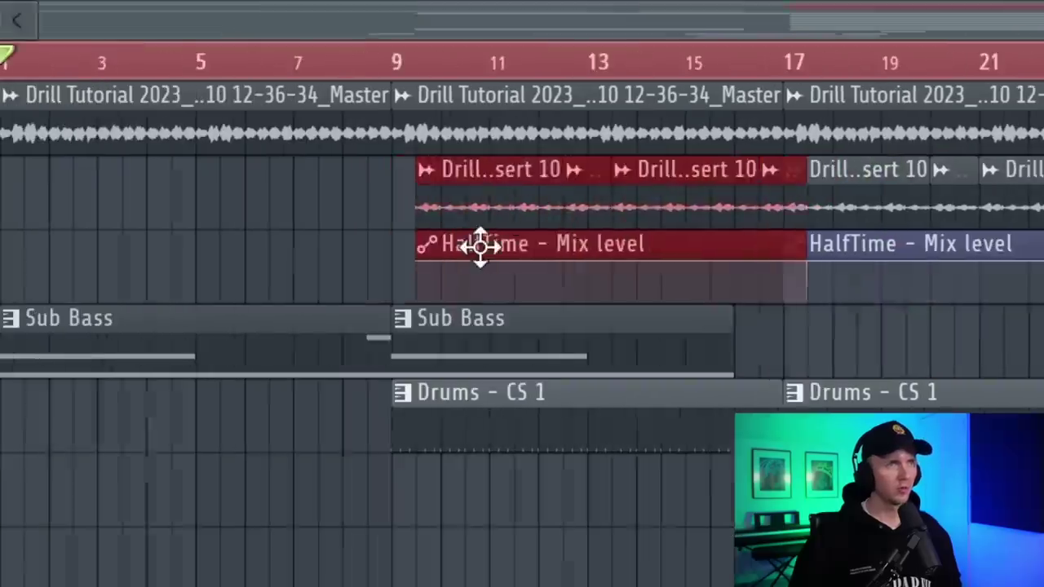
drag(480, 245, 461, 242)
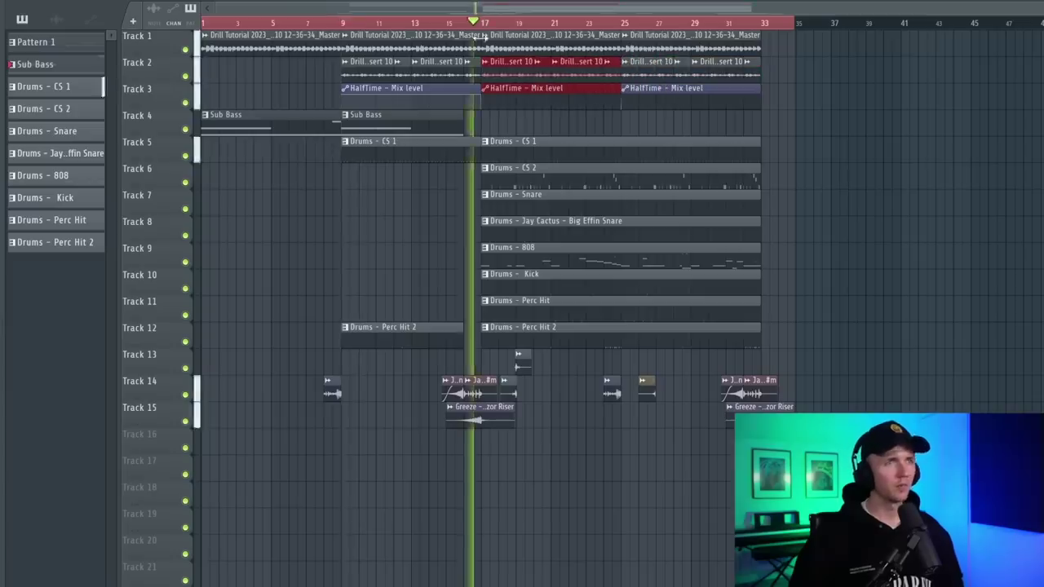
click(510, 114)
key(ctrl+a)
click(512, 127)
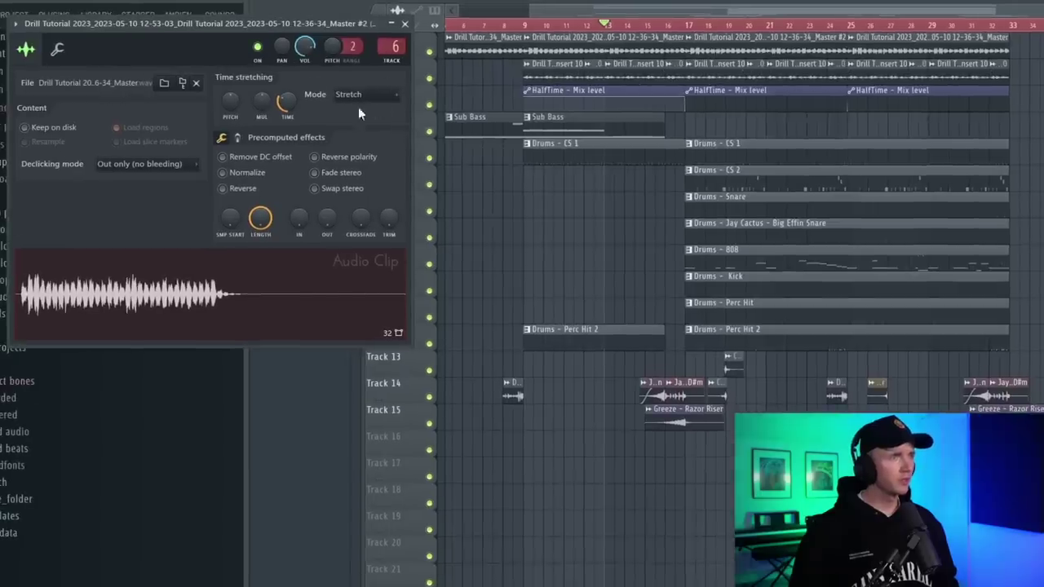
- Delete the HalfTime clip at bar 17 and the Track 2 and 3 clips in bars 19–25
drag(230, 99, 230, 89)
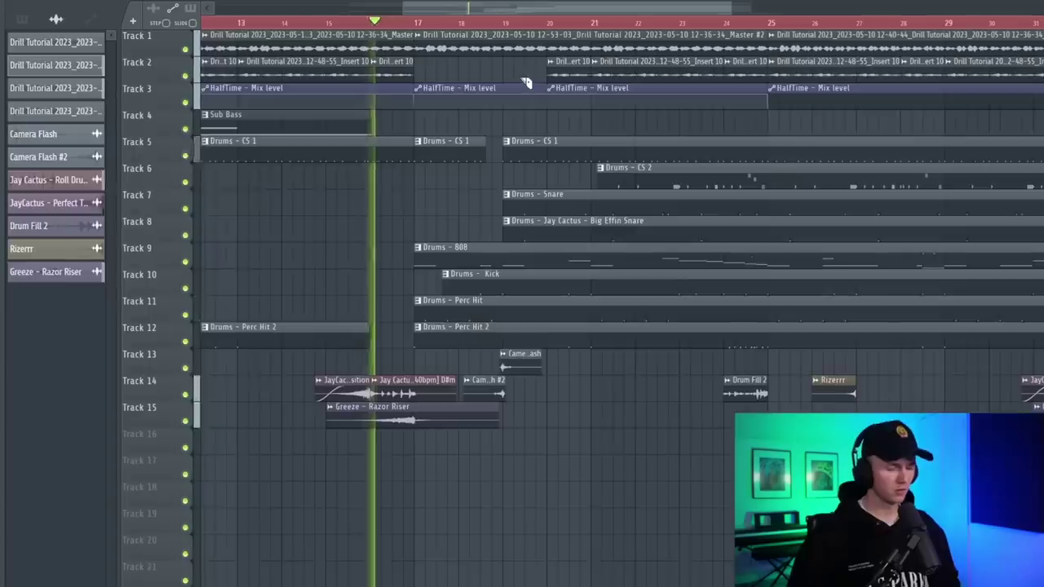
right_click(648, 203)
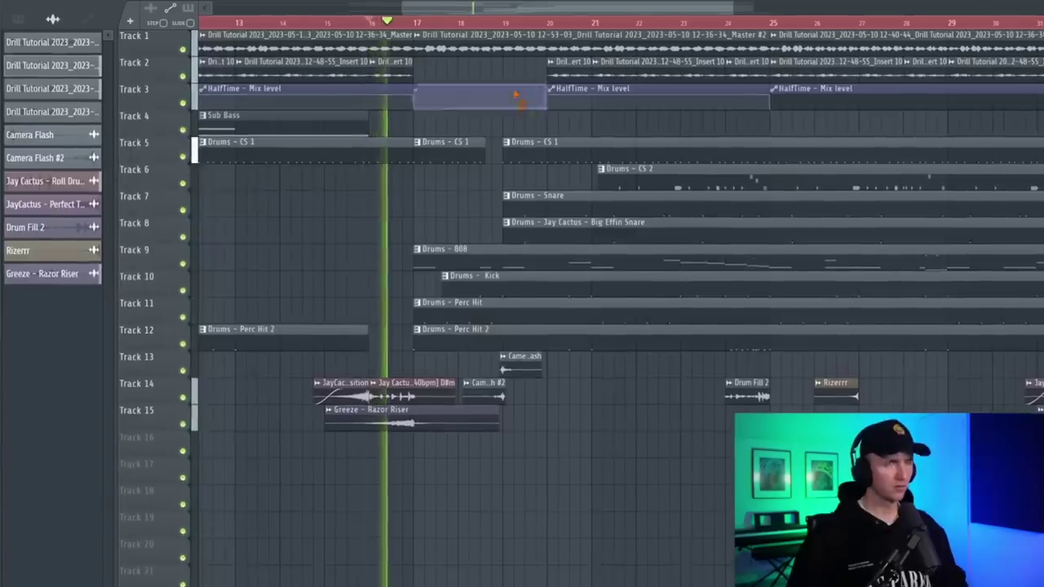
drag(519, 64, 729, 111)
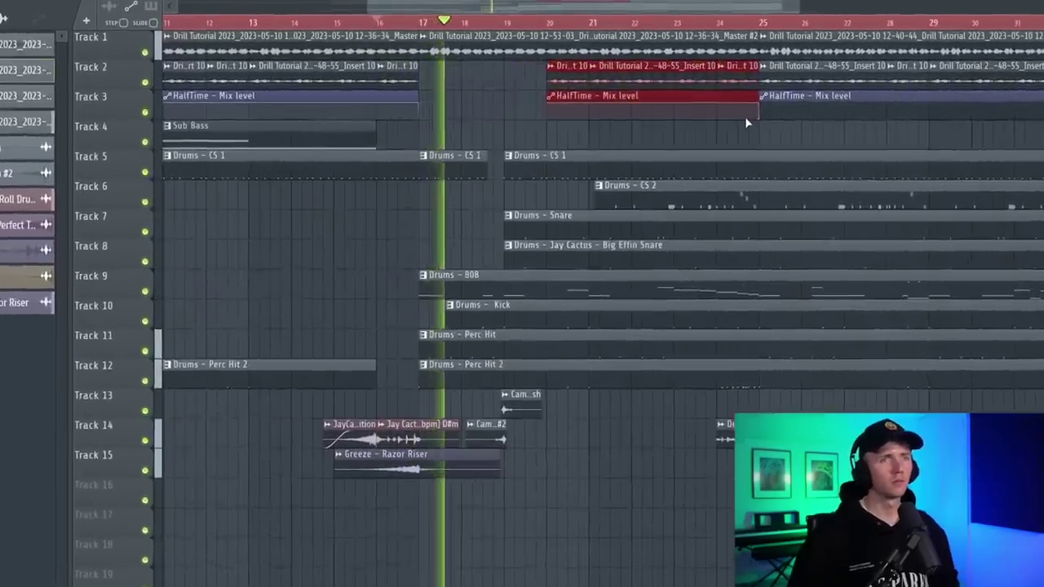
key(Delete)
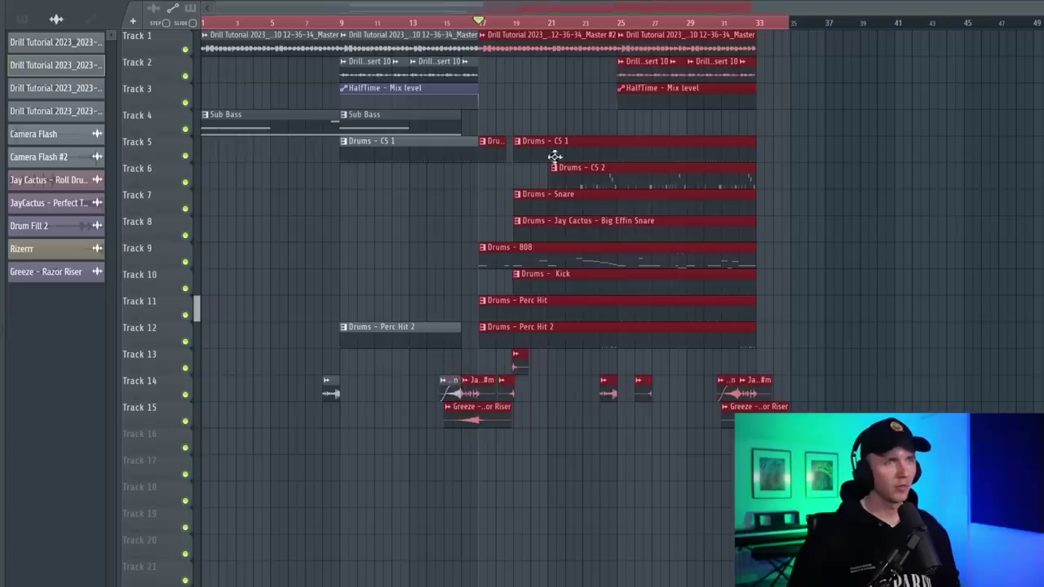
- Duplicate the hook to bars 33–49 and remove its Camera Flash and Camera Flash #2 clips
key(ctrl+b)
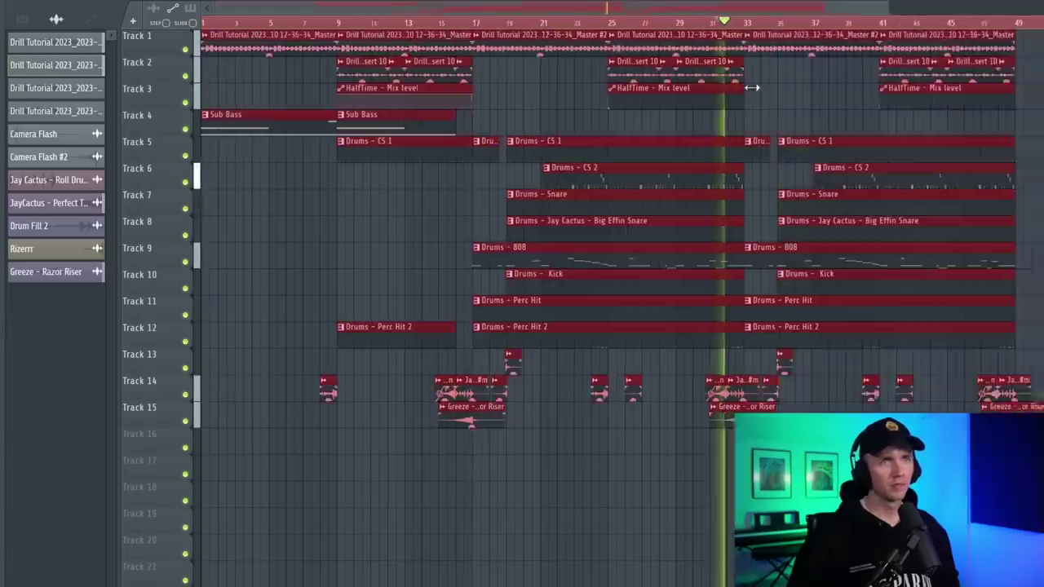
scroll(665, 97, up, 2)
scroll(665, 98, down, 2)
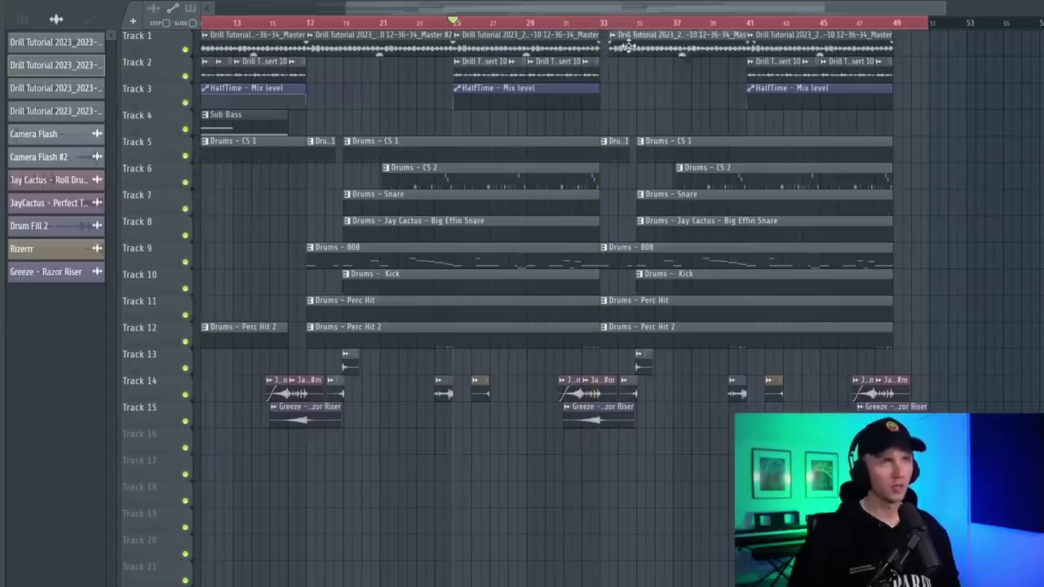
scroll(652, 269, up, 2)
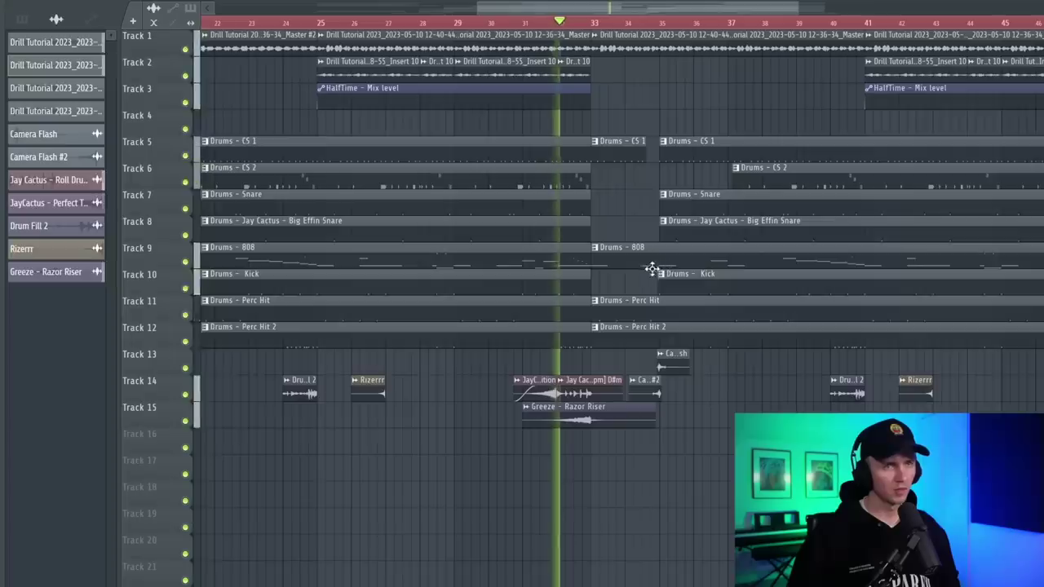
right_click(673, 359)
right_click(644, 387)
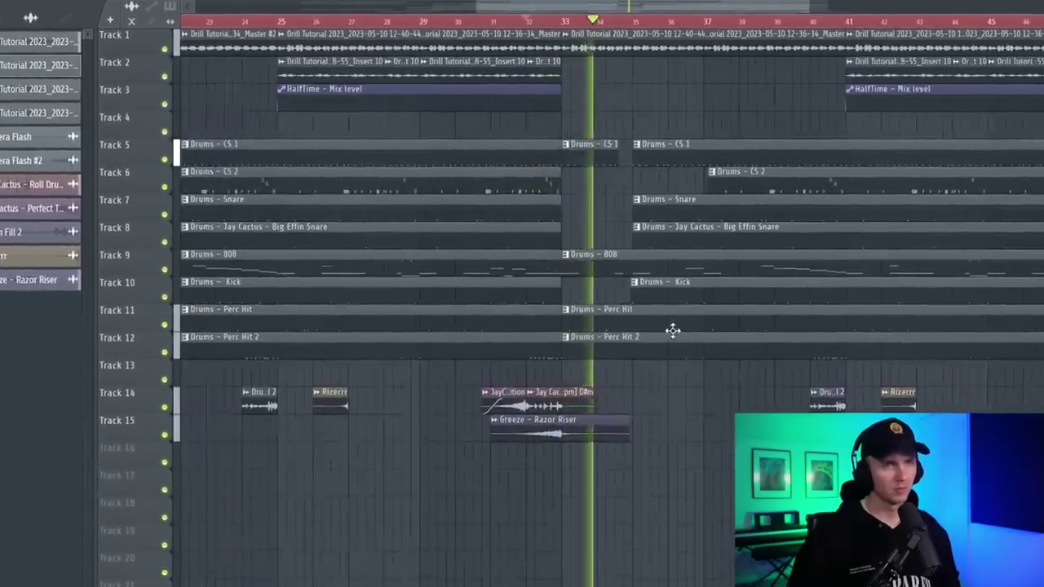
scroll(674, 329, up, 2)
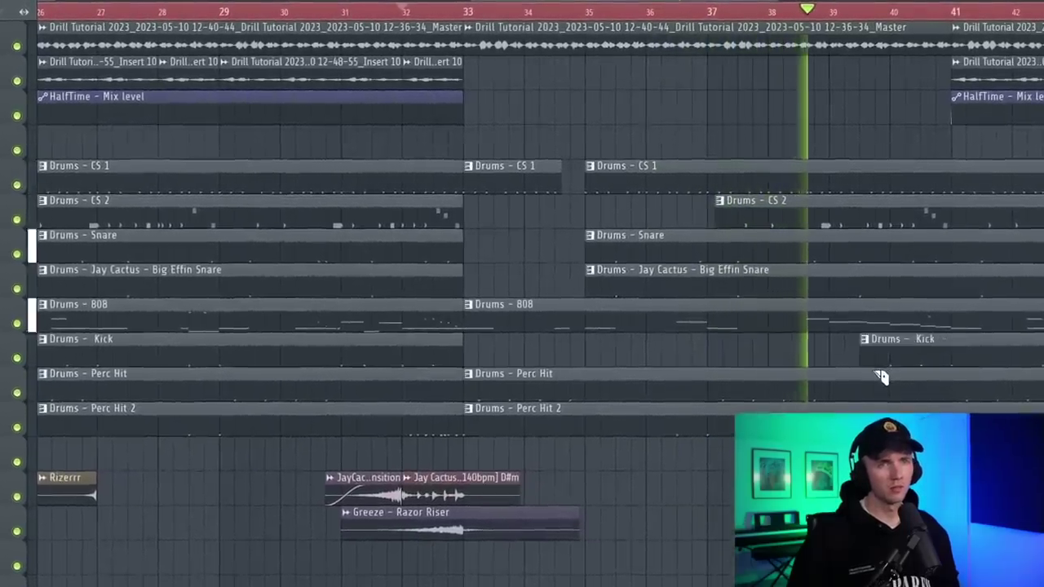
scroll(807, 396, down, 3)
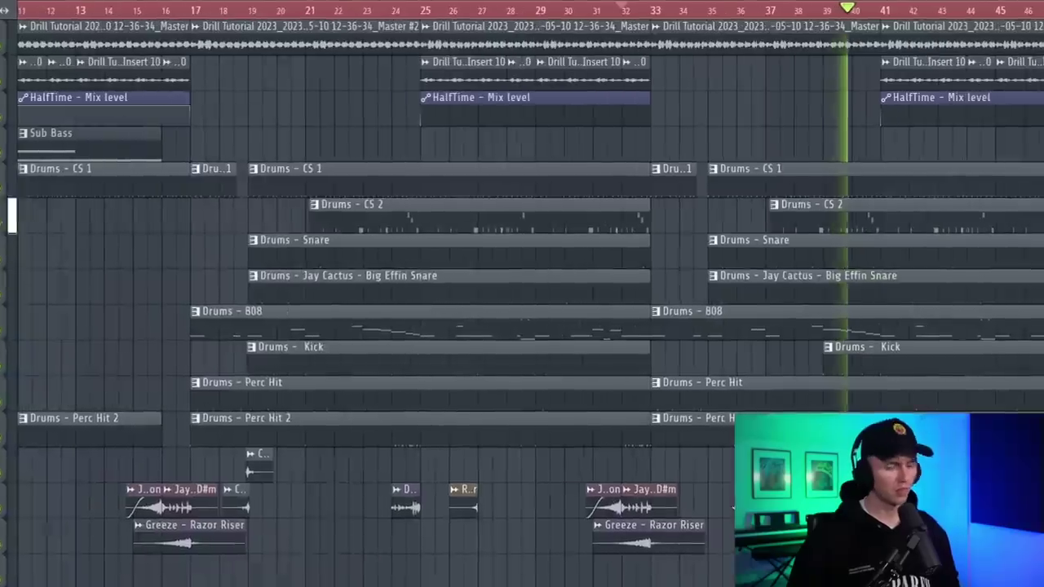
scroll(520, 228, up, 5)
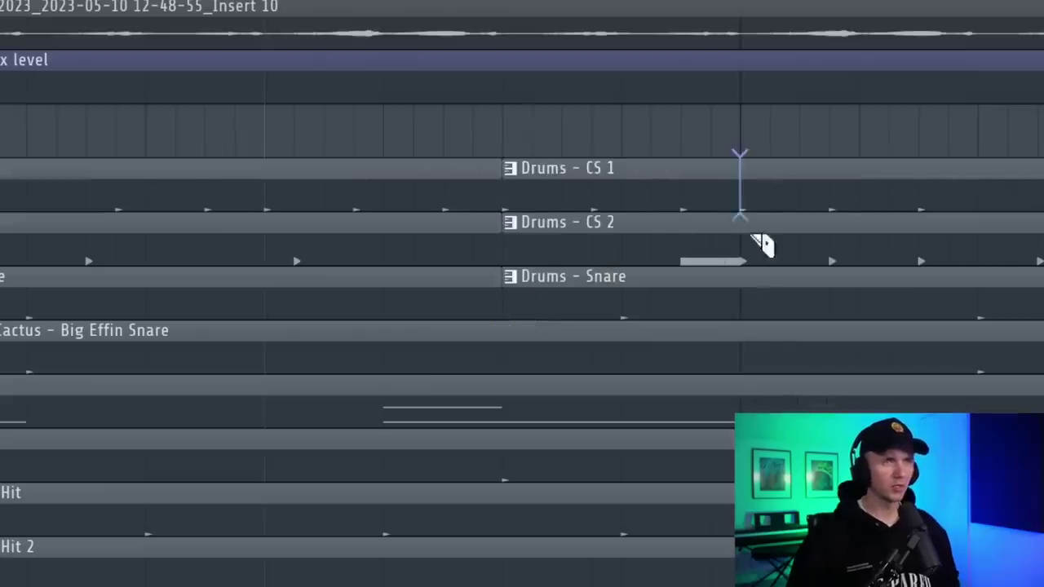
scroll(671, 174, down, 4)
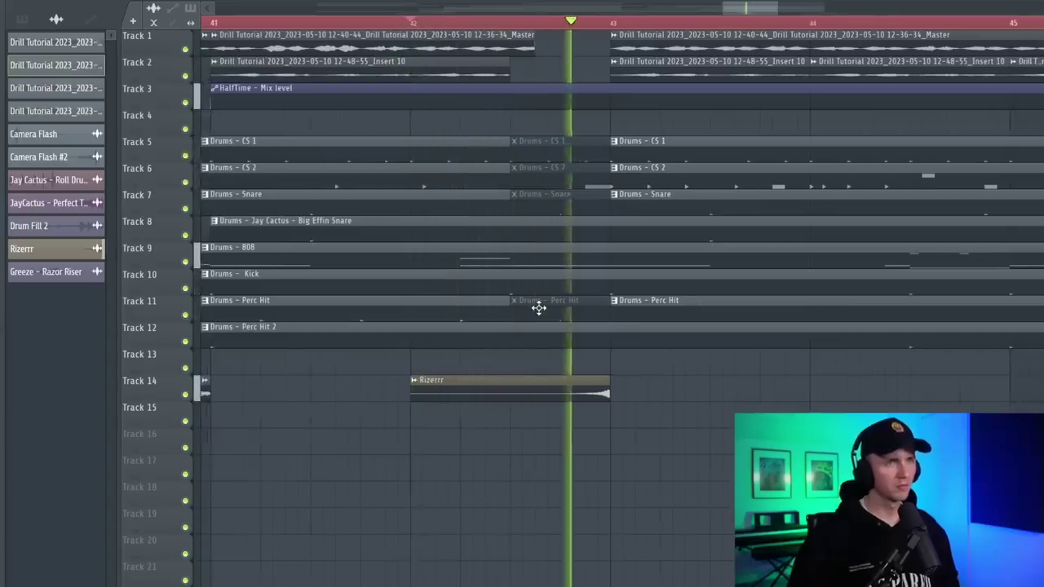
scroll(539, 307, down, 6)
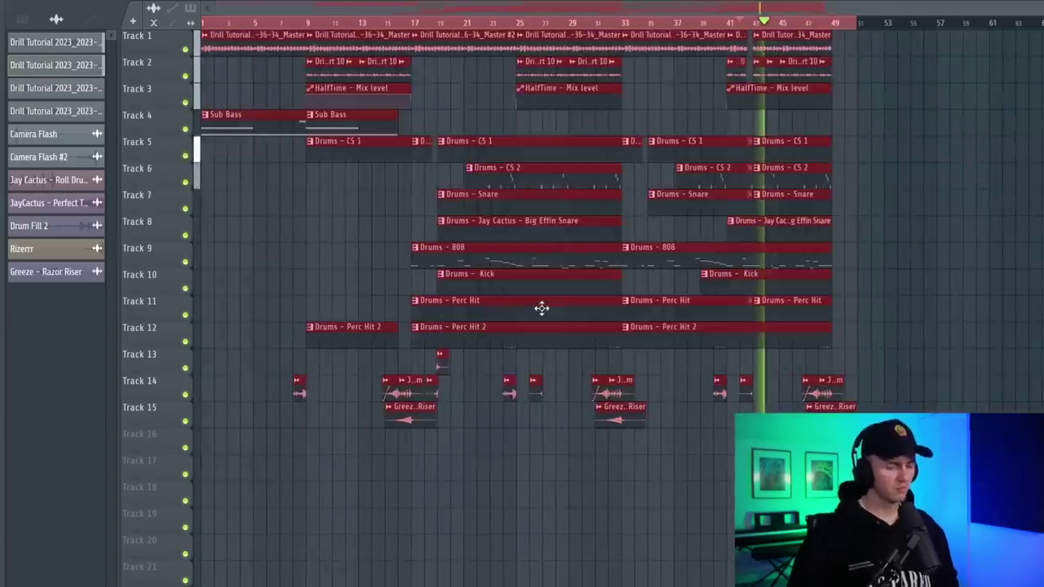
- Add a 'Hook 1' marker spanning bars 17–33 in the playlist ruler
drag(936, 481, 324, 38)
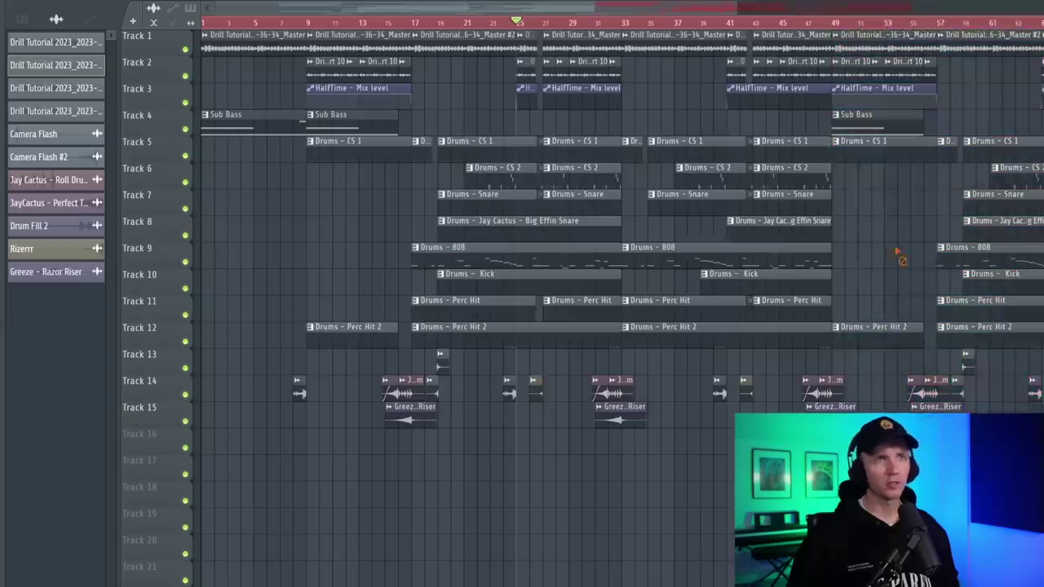
drag(412, 22, 824, 33)
text(Hook 1)
key(Return)
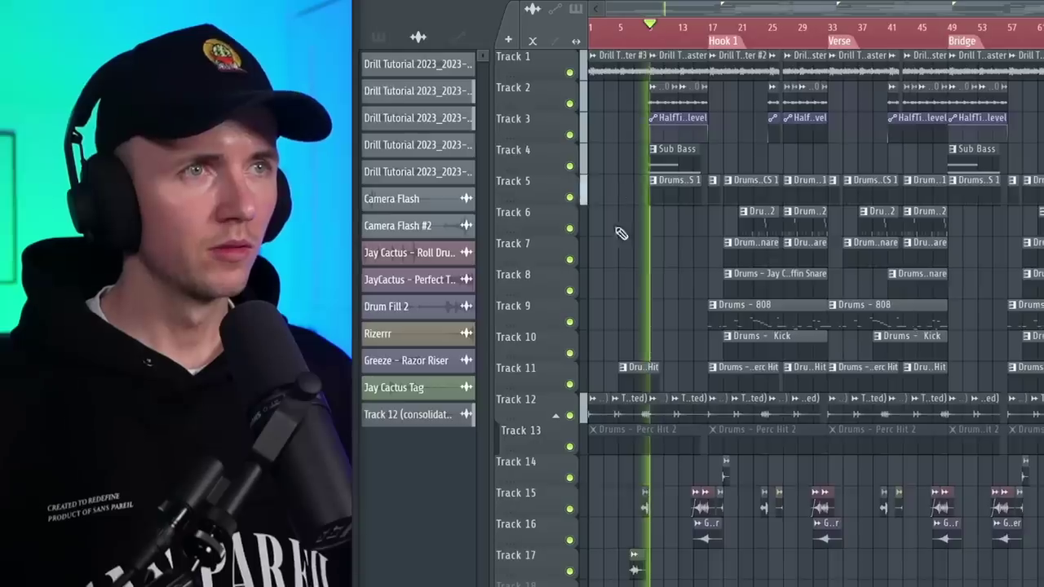
scroll(619, 234, up, 5)
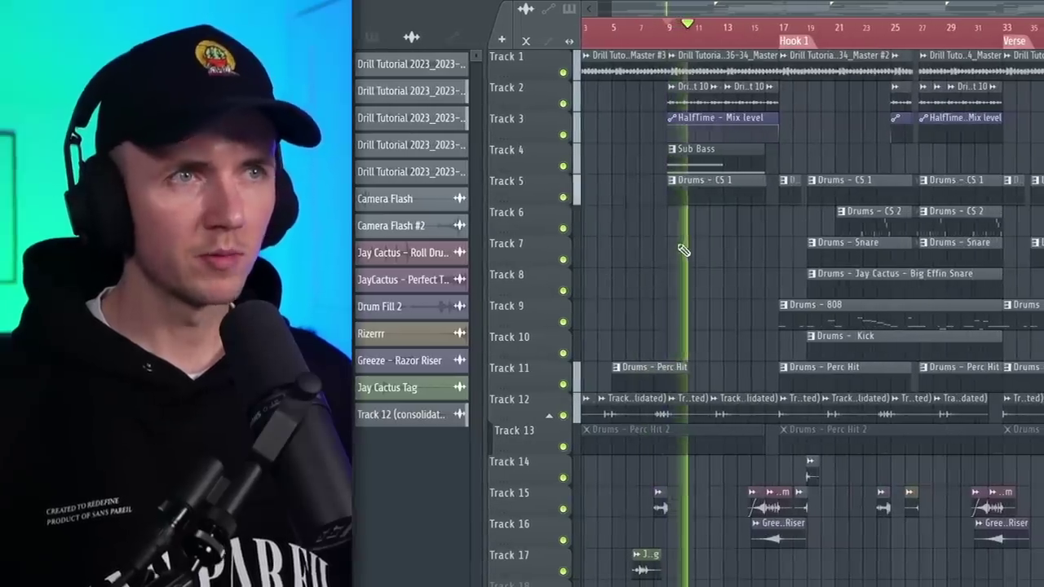